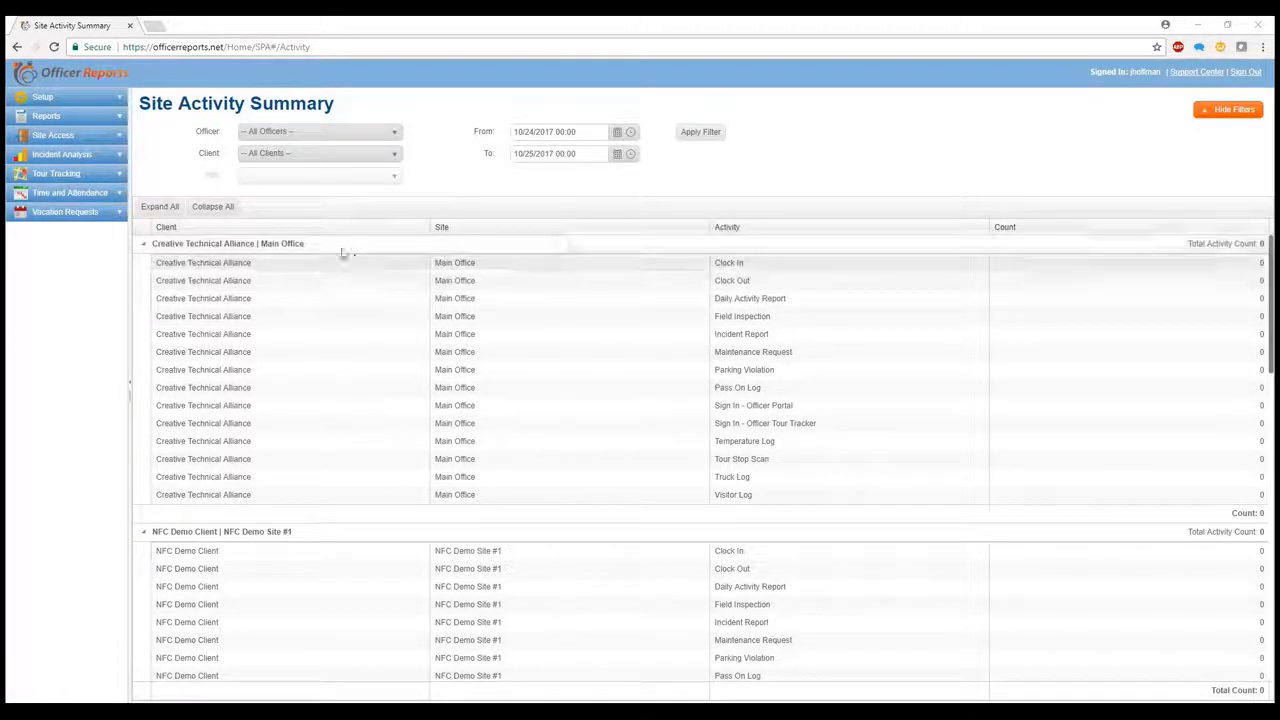
- Create a new incident type list named Shopping Center without making it the default list
left_click(120, 98)
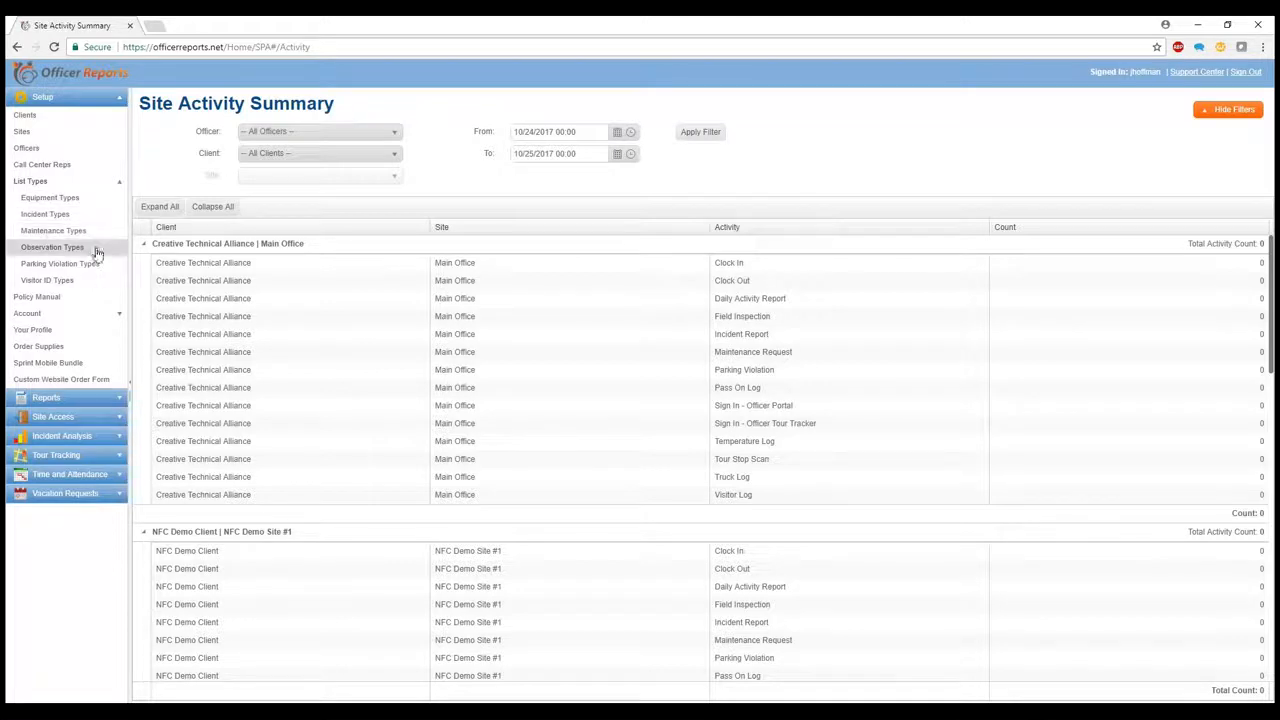
left_click(85, 219)
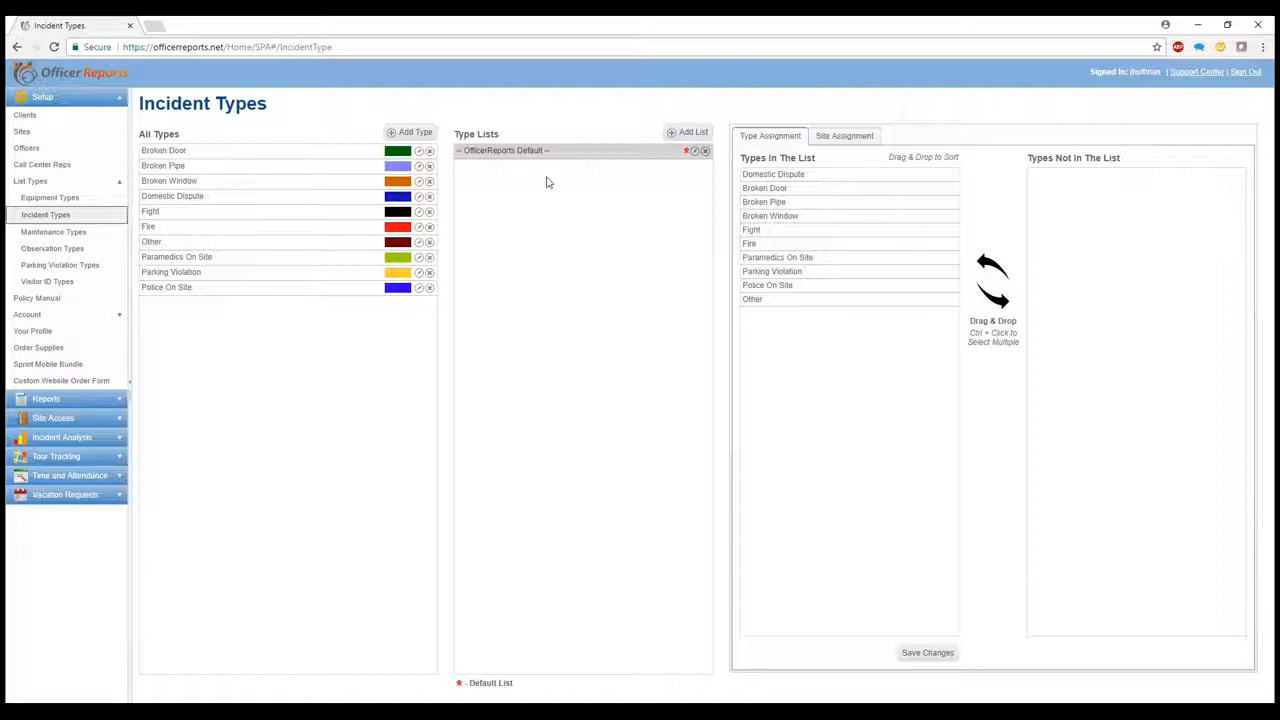
left_click(685, 143)
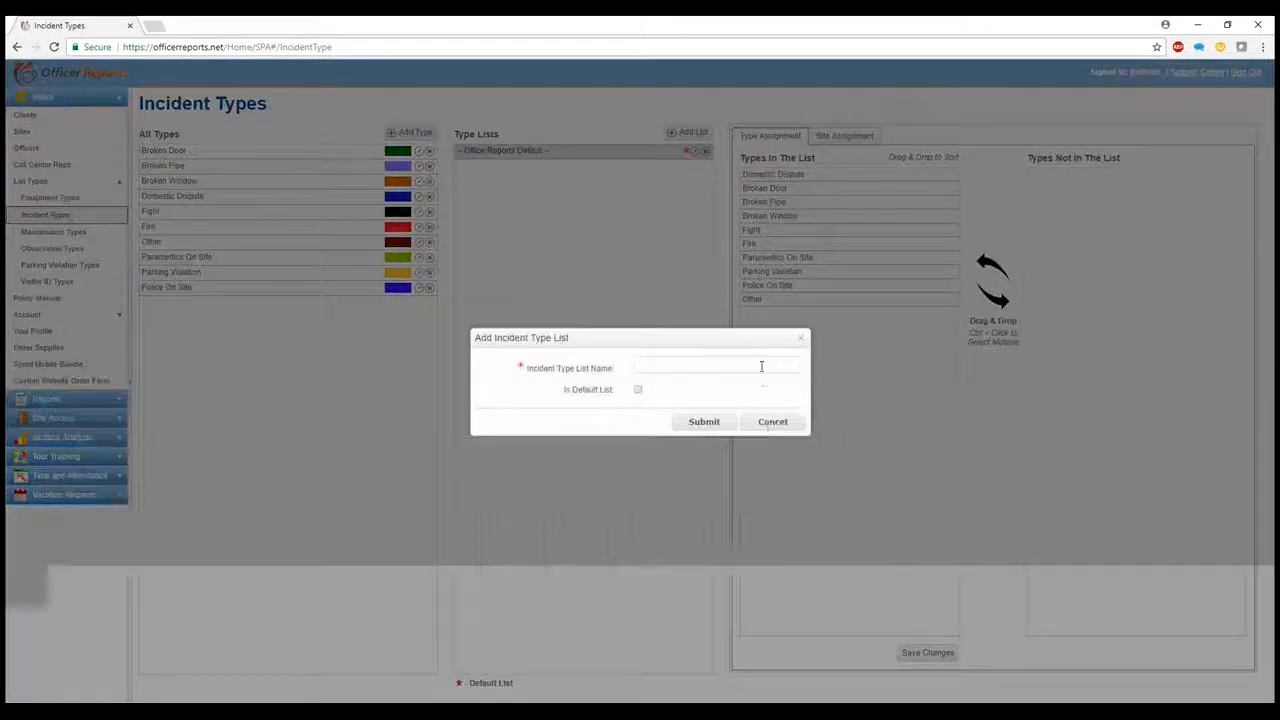
left_click(762, 367)
type("Shopping Center")
left_click(702, 421)
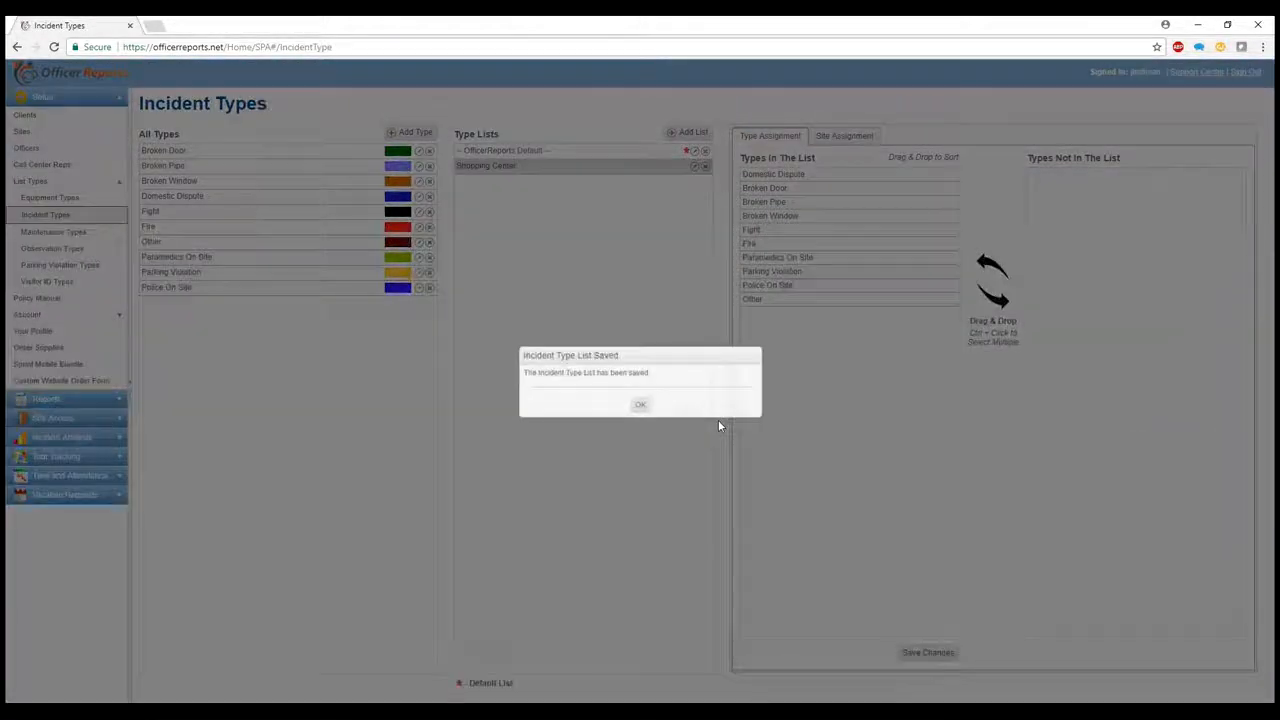
left_click(640, 404)
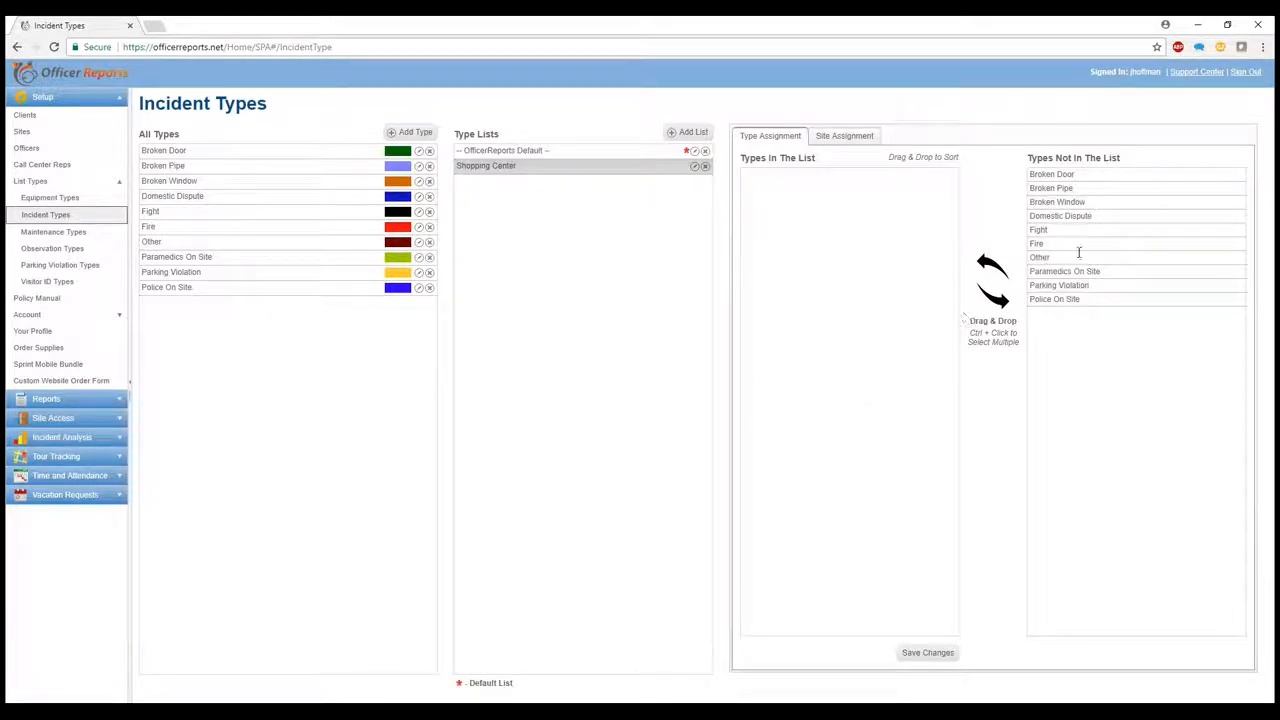
- Move Broken Door, Domestic Dispute and Fight into the Shopping Center incident list, and take Domestic Dispute back out
left_click_drag(1066, 174, 766, 191)
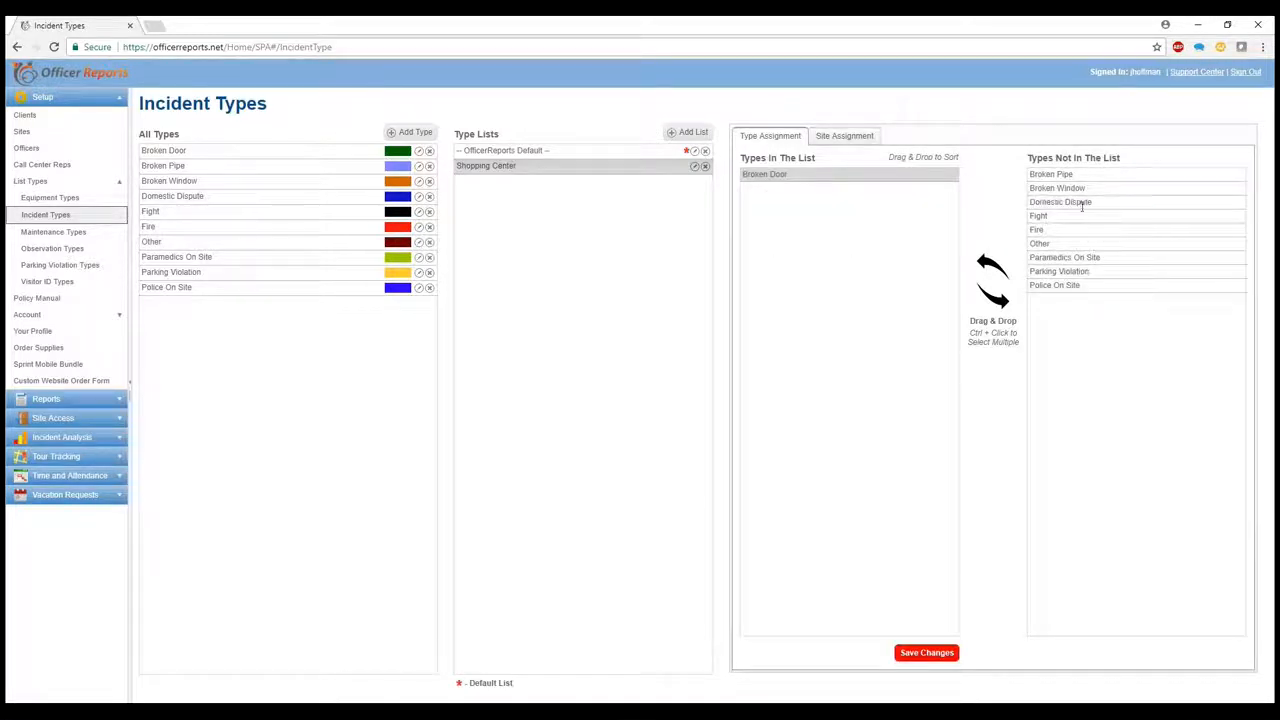
left_click_drag(1081, 204, 820, 192)
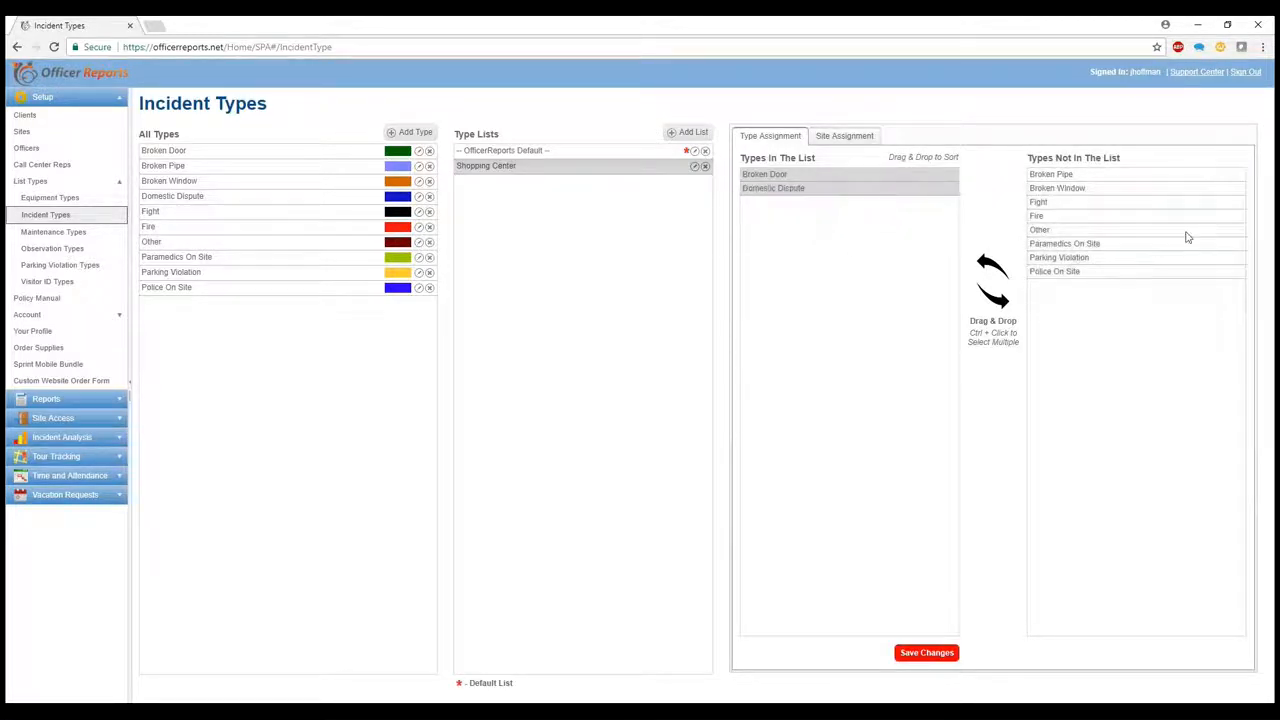
left_click_drag(1056, 206, 811, 206)
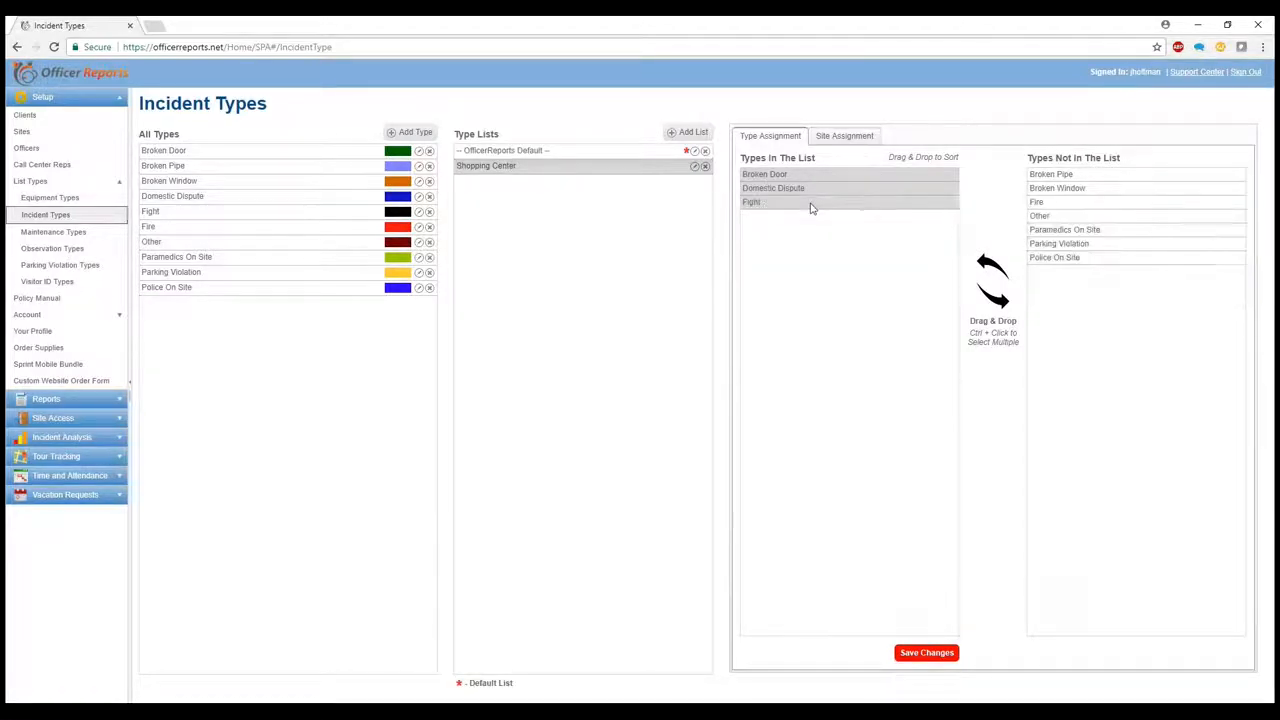
left_click(785, 190)
left_click_drag(768, 188, 1042, 198)
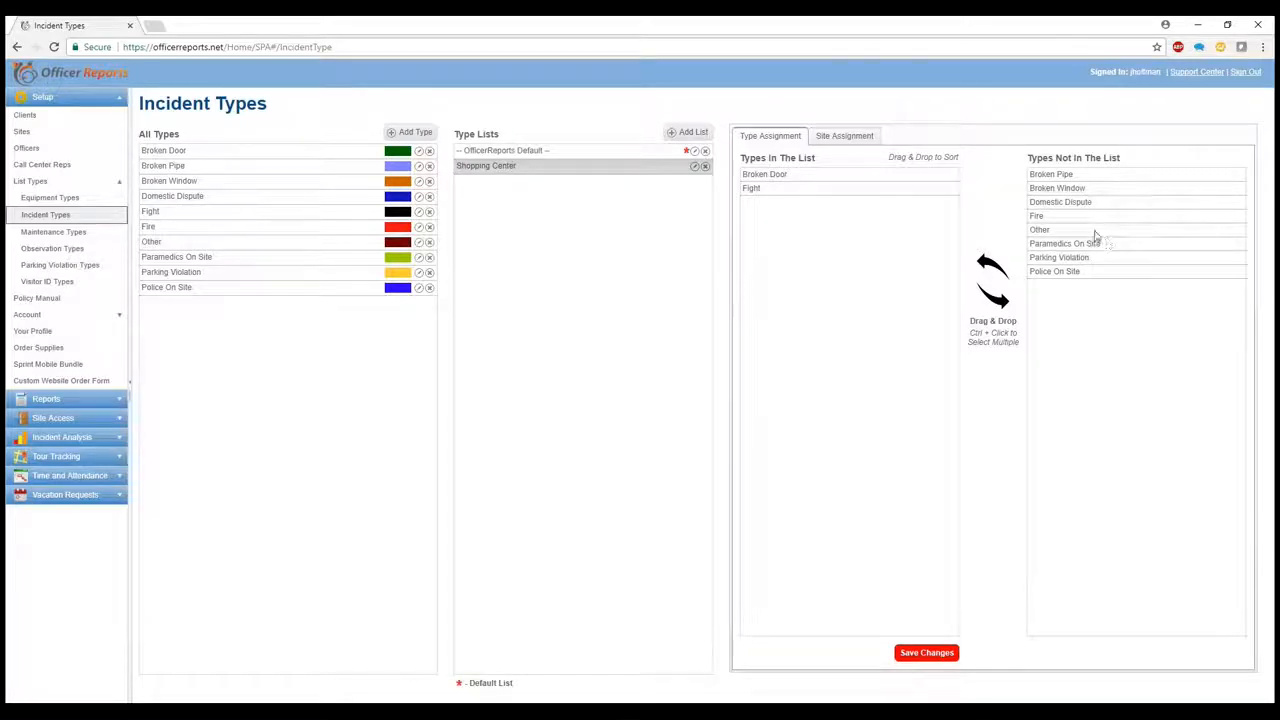
- Add Fire, Paramedics On Site, Police On Site and Parking Violation below Fight in the Shopping Center list, with Other at the end
left_click_drag(1060, 218, 865, 226)
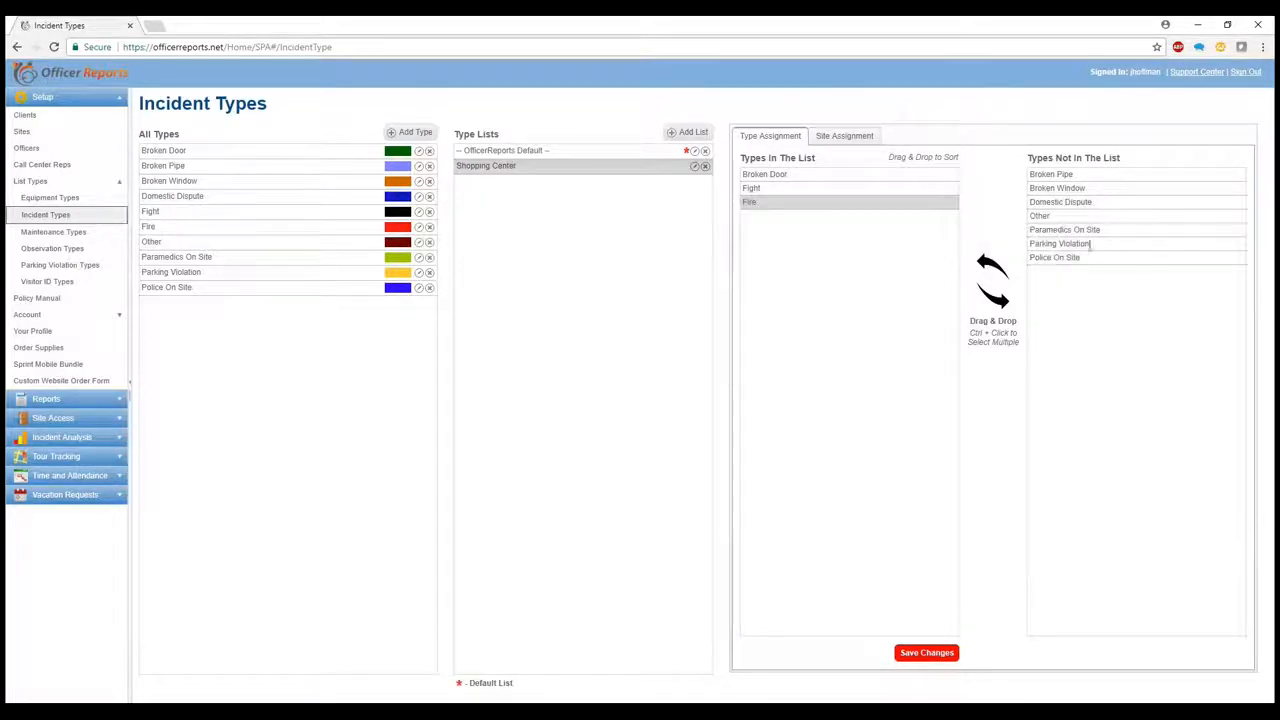
left_click_drag(1087, 245, 880, 226)
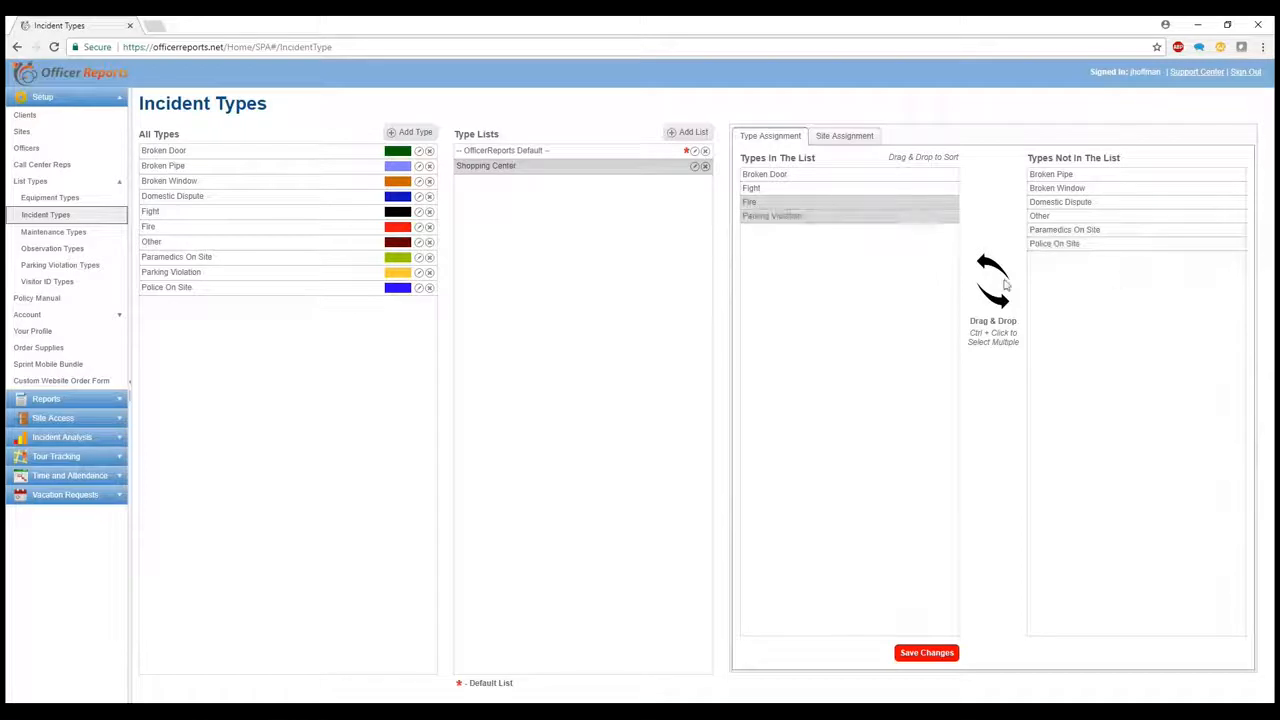
left_click_drag(1092, 230, 801, 218)
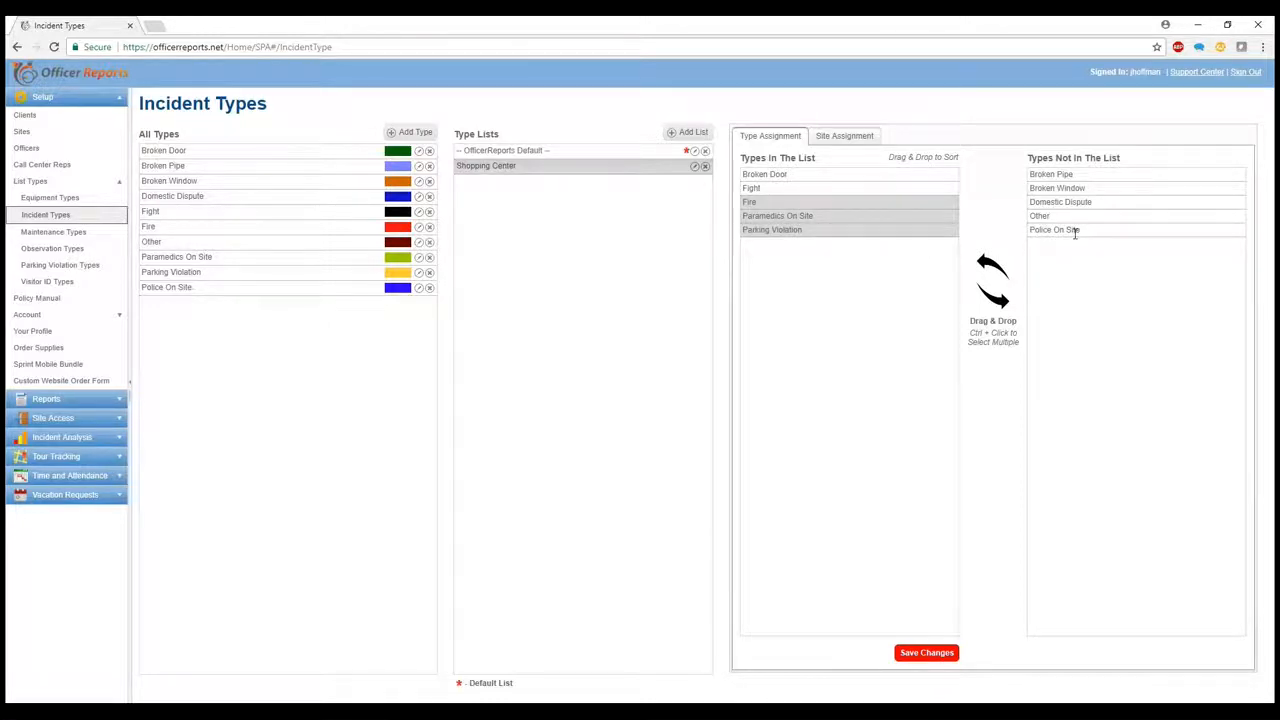
left_click_drag(1075, 232, 787, 229)
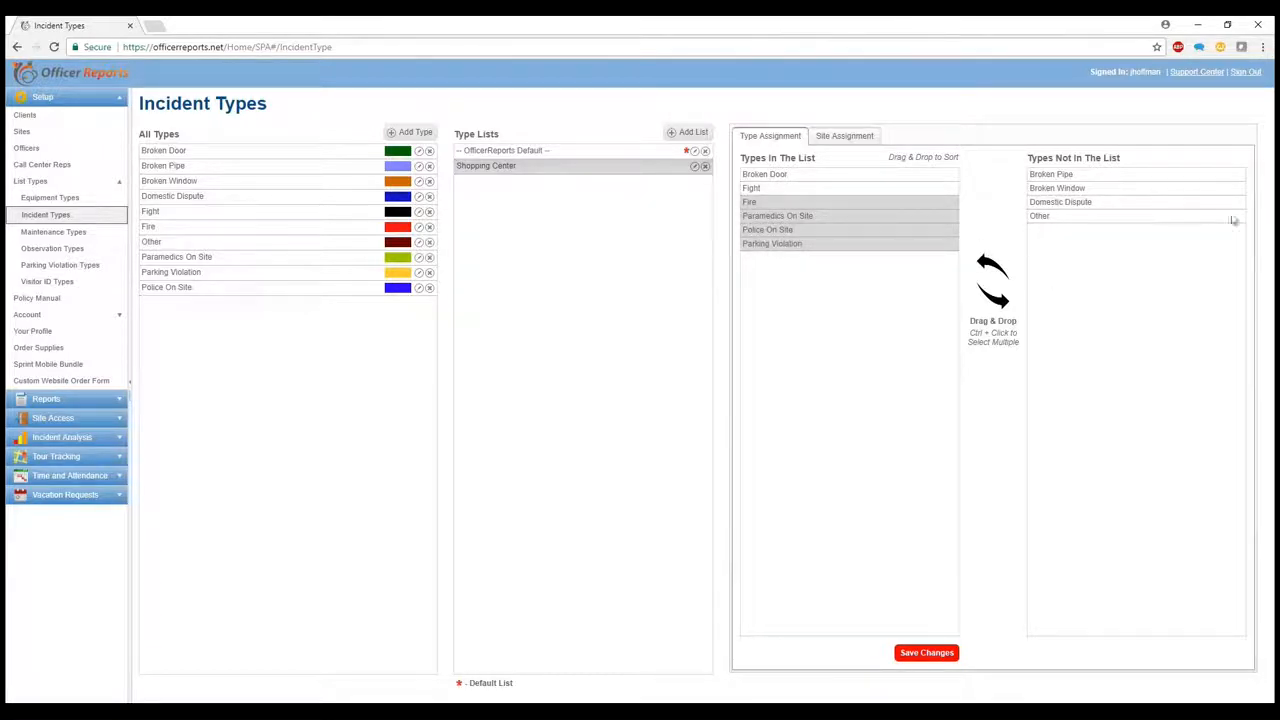
left_click_drag(1052, 218, 770, 268)
left_click(821, 245)
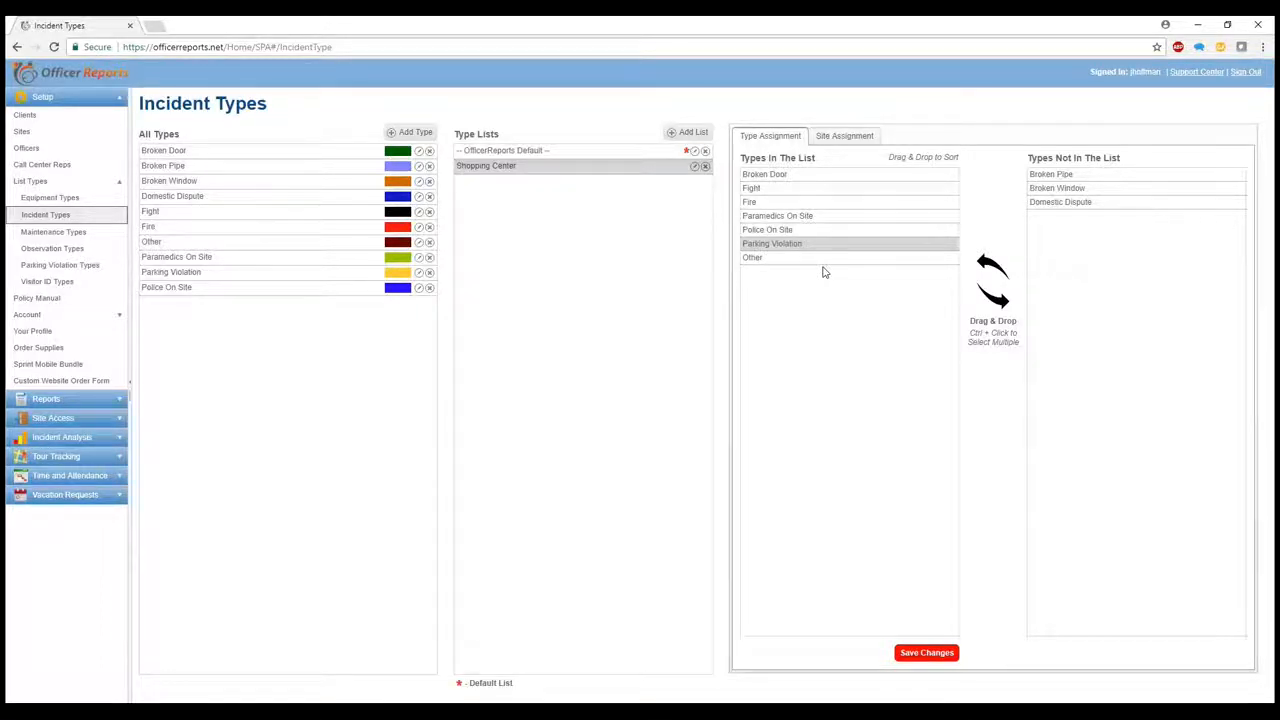
- Create an incident type named Mall Management Escort with the default blue color
left_click(391, 134)
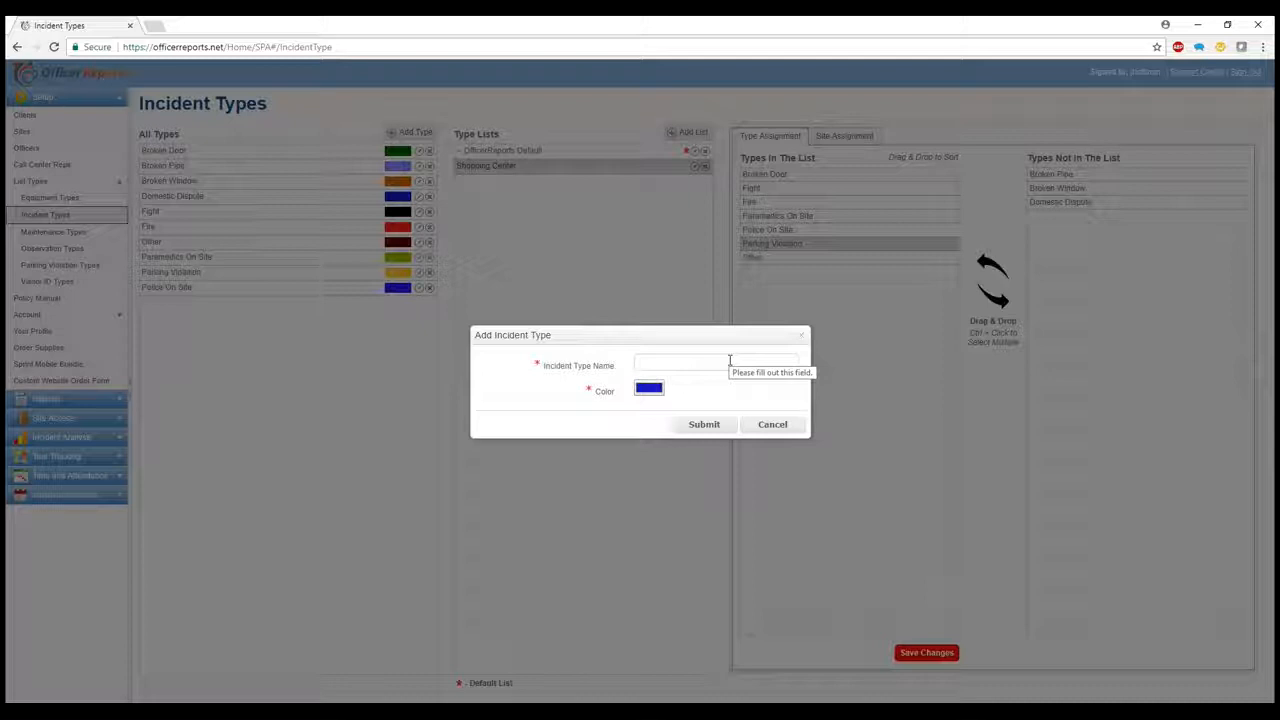
left_click(735, 355)
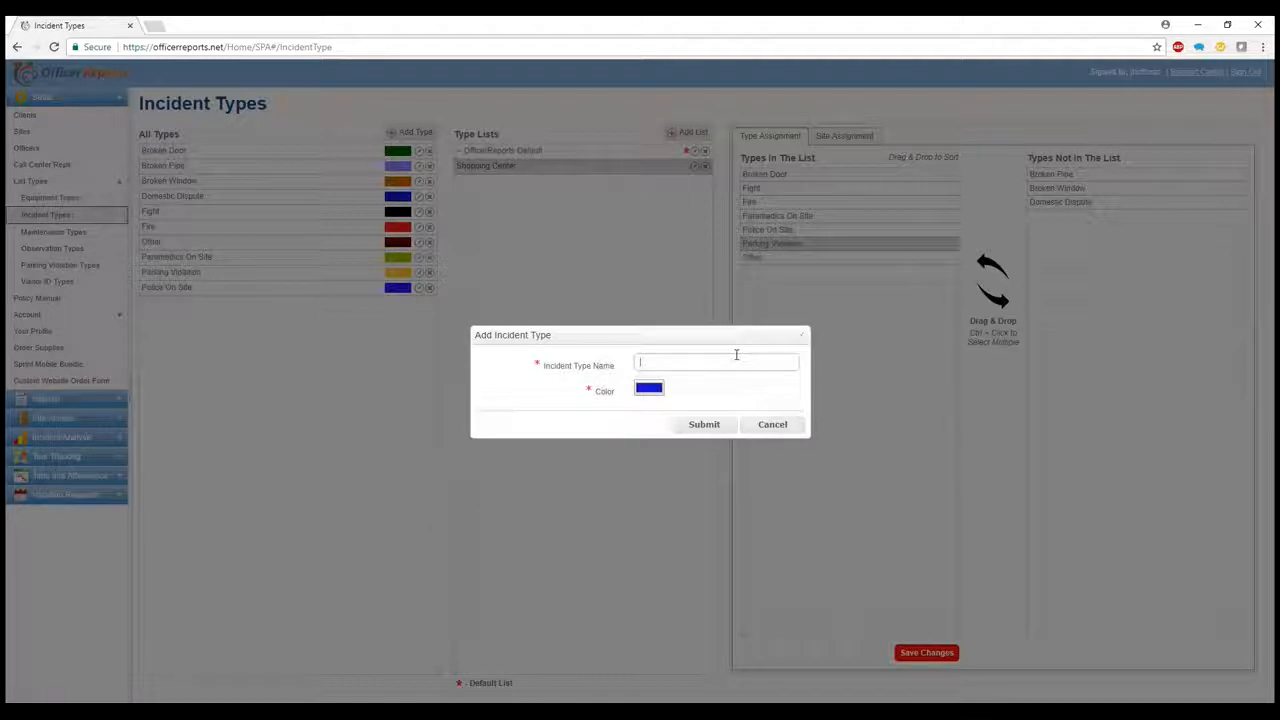
type("Mall Management Escort")
left_click(651, 391)
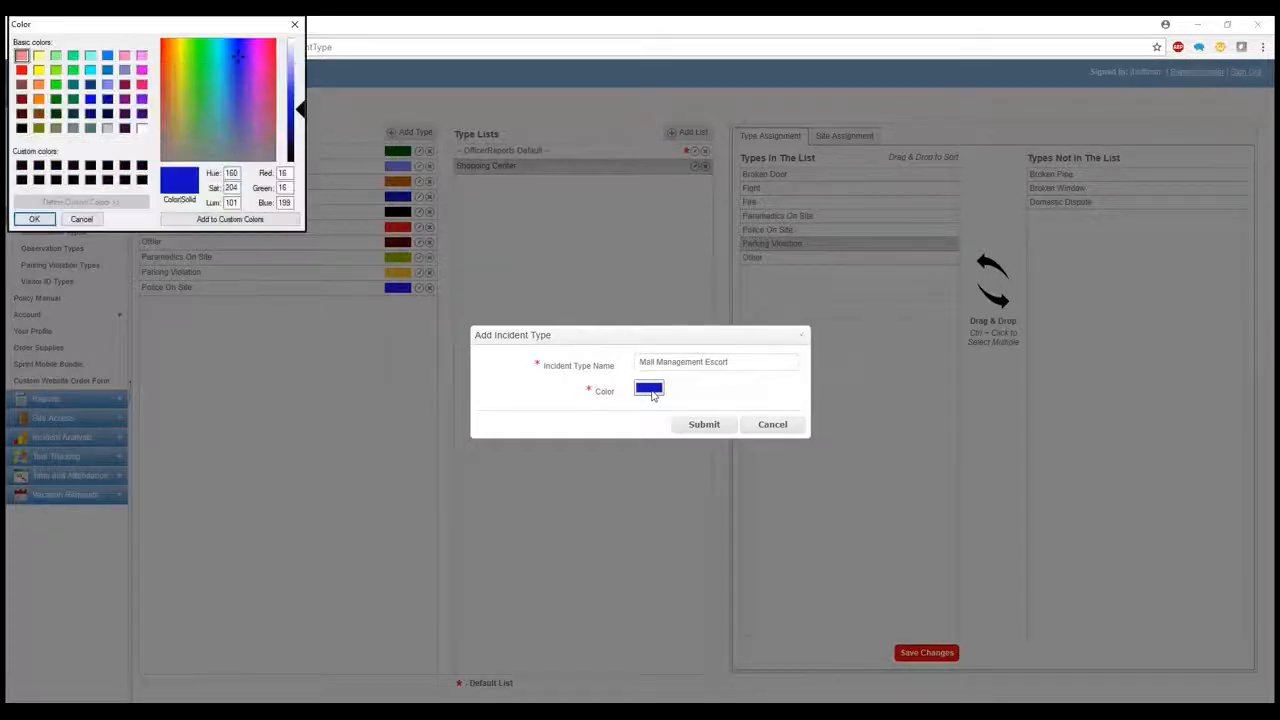
left_click(74, 221)
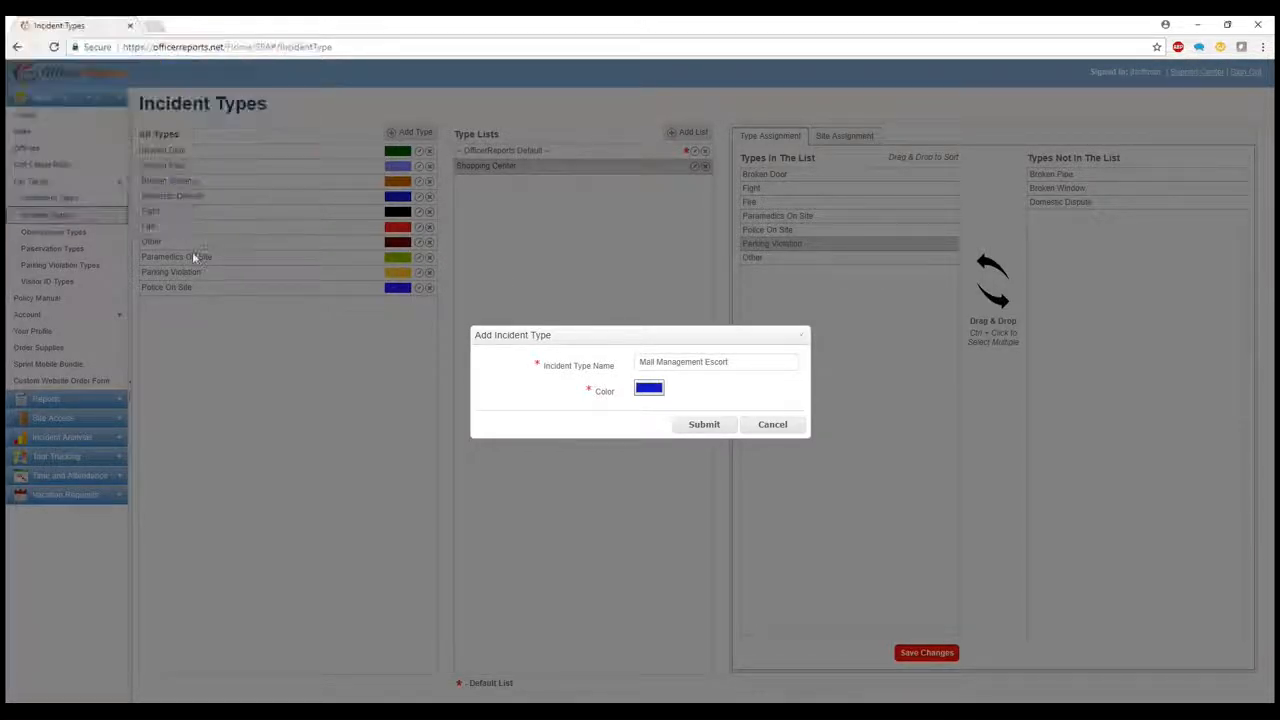
left_click(695, 426)
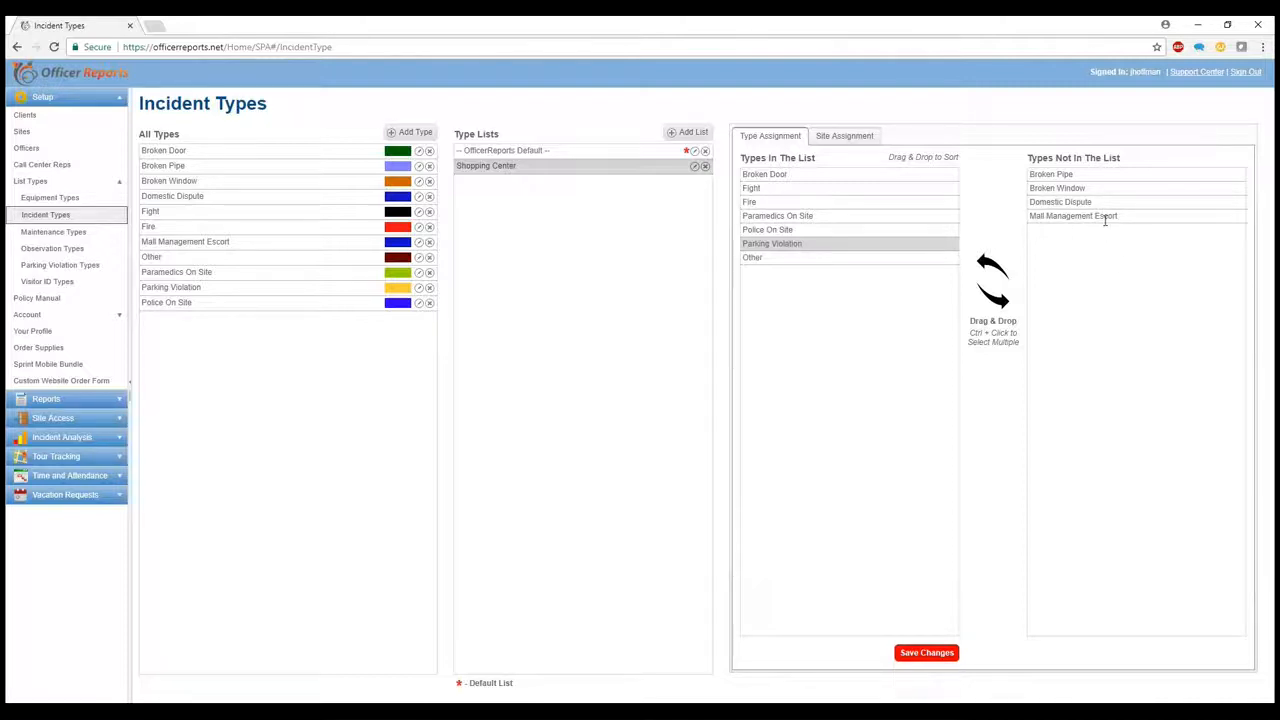
- Place Mall Management Escort just above Other in the Shopping Center incident list and save the list changes
left_click_drag(1106, 215, 825, 276)
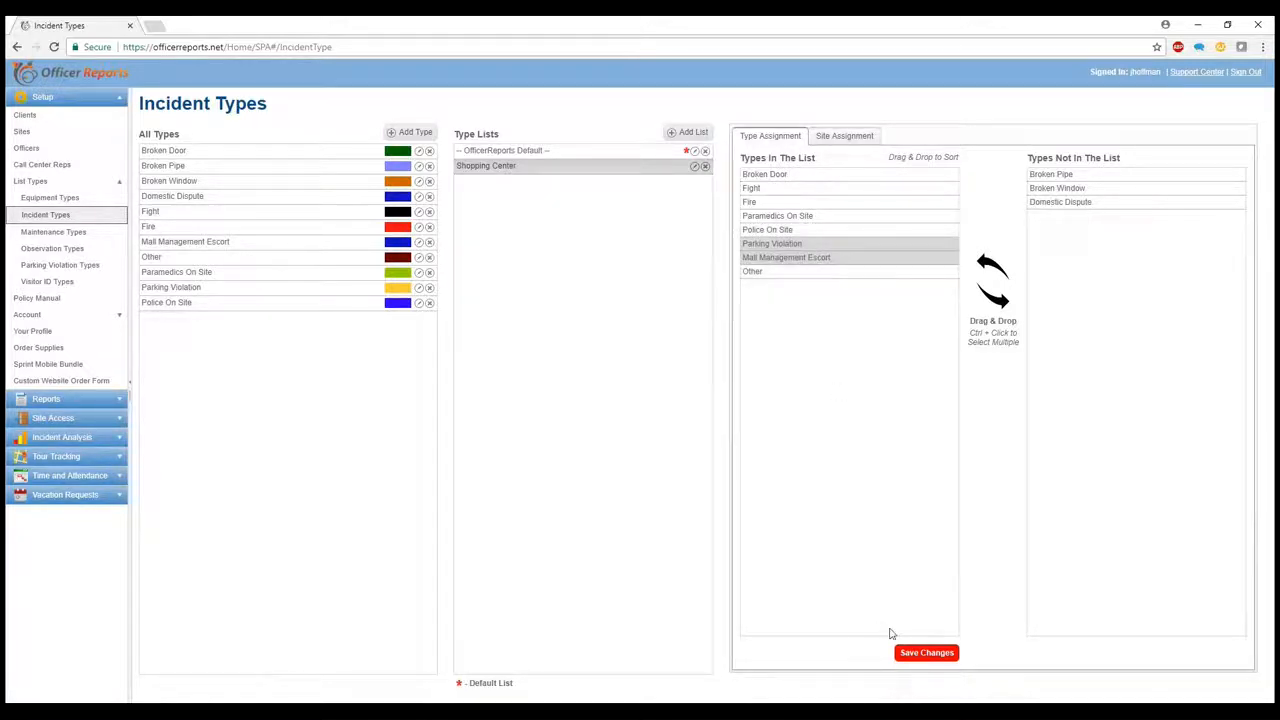
left_click(930, 653)
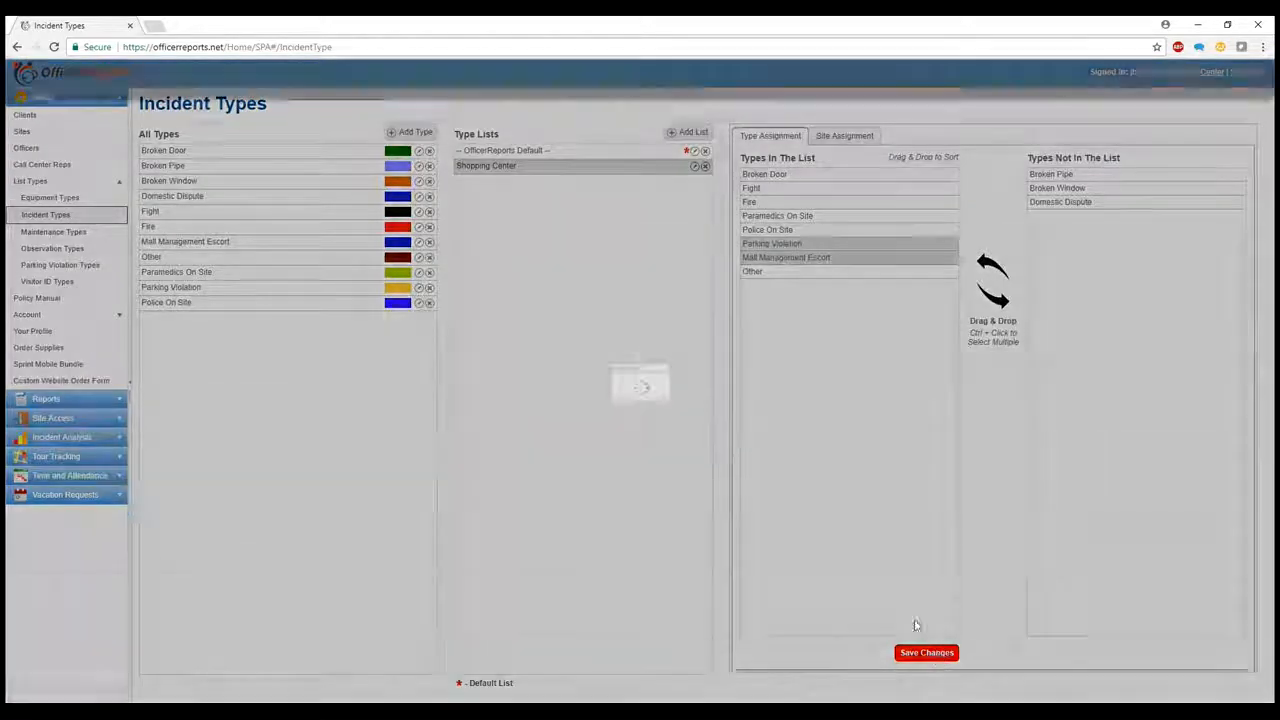
left_click(640, 411)
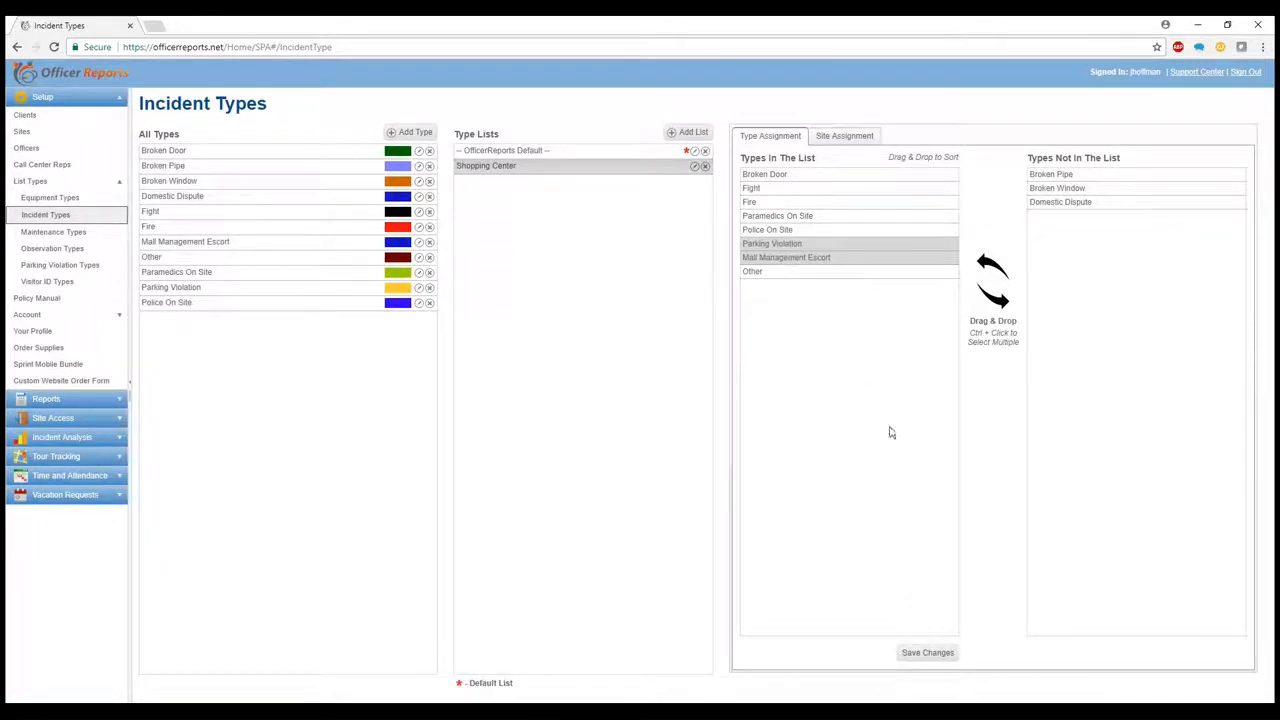
- Create another incident type named Guest Contact with the default blue color
left_click(409, 132)
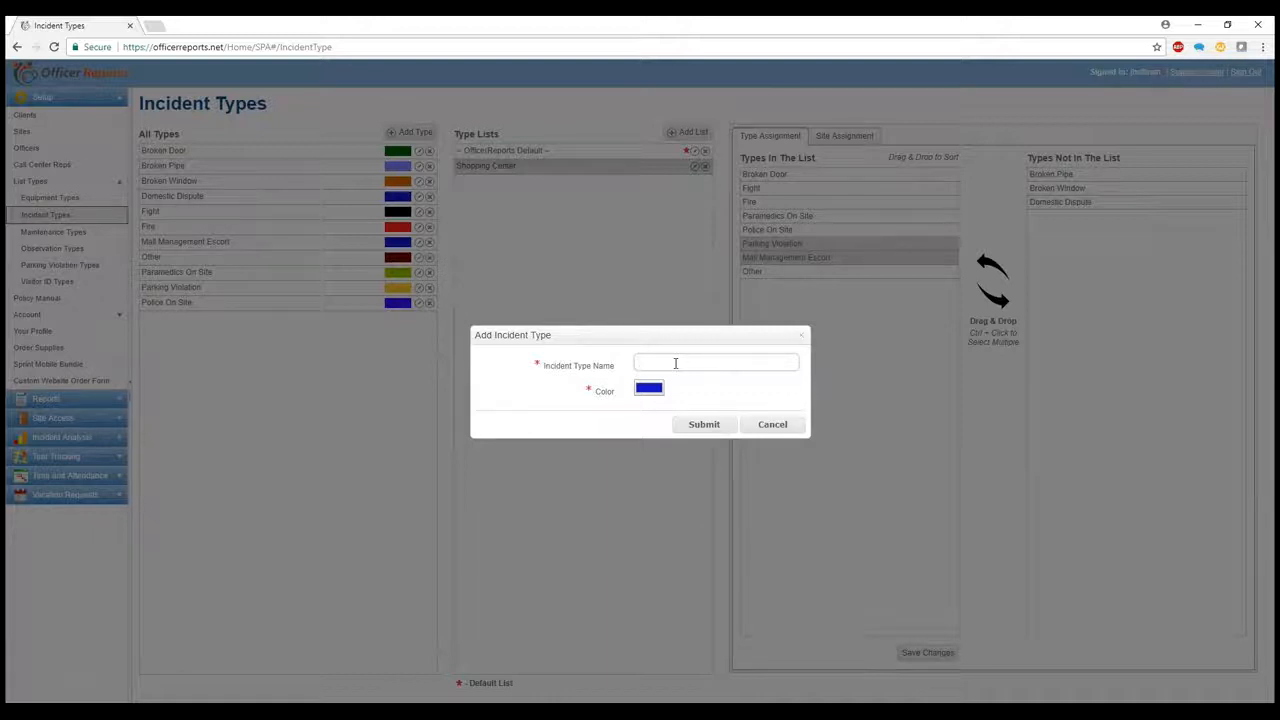
key("BackSpace")
key("BackSpace")
key("BackSpace")
type("T")
key("BackSpace")
key("BackSpace")
type("Patro")
type("Pa")
type("Guest Ca")
type("ntact")
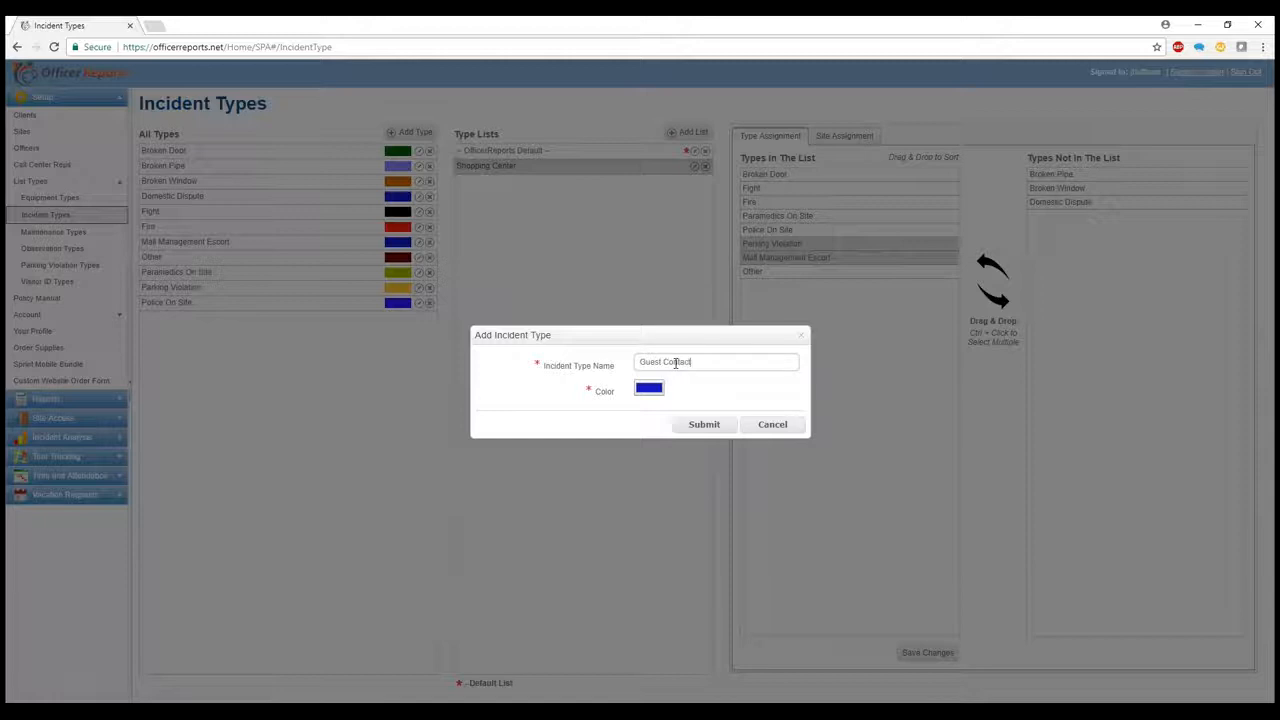
left_click(704, 425)
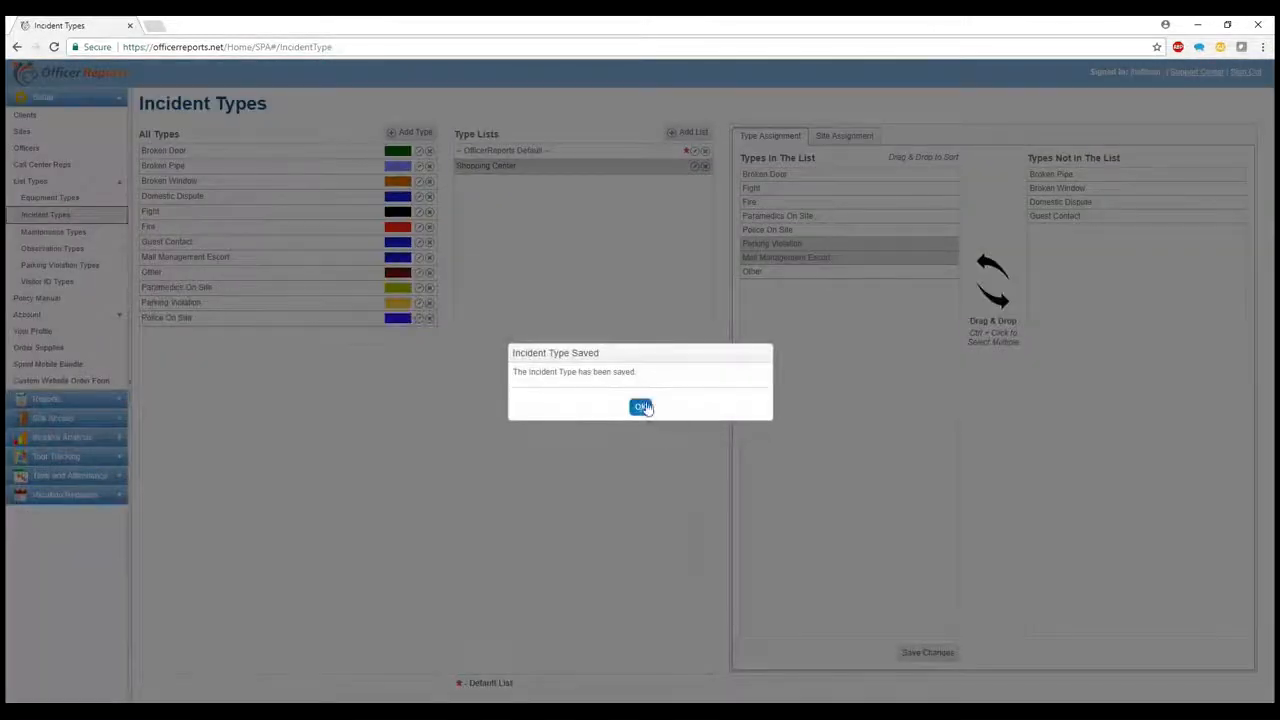
left_click(640, 406)
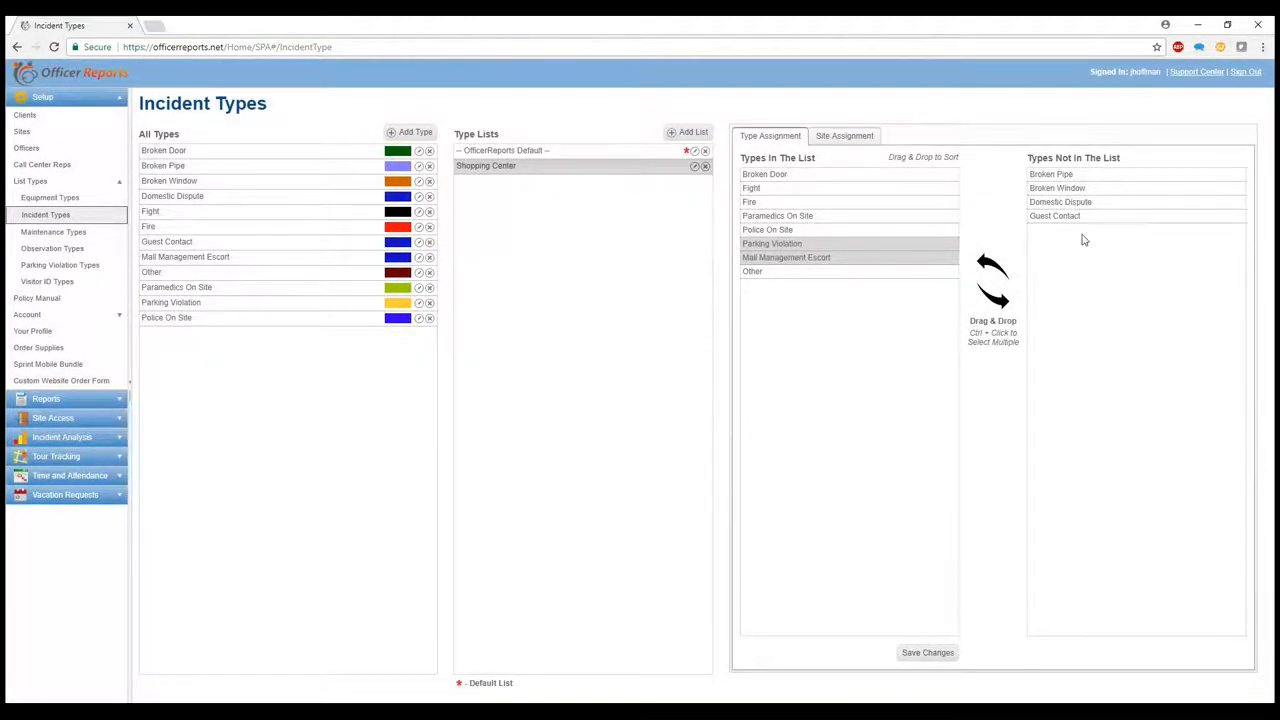
- Place Guest Contact between Fight and Fire in the Shopping Center incident list and save the list changes
left_click_drag(1080, 216, 790, 199)
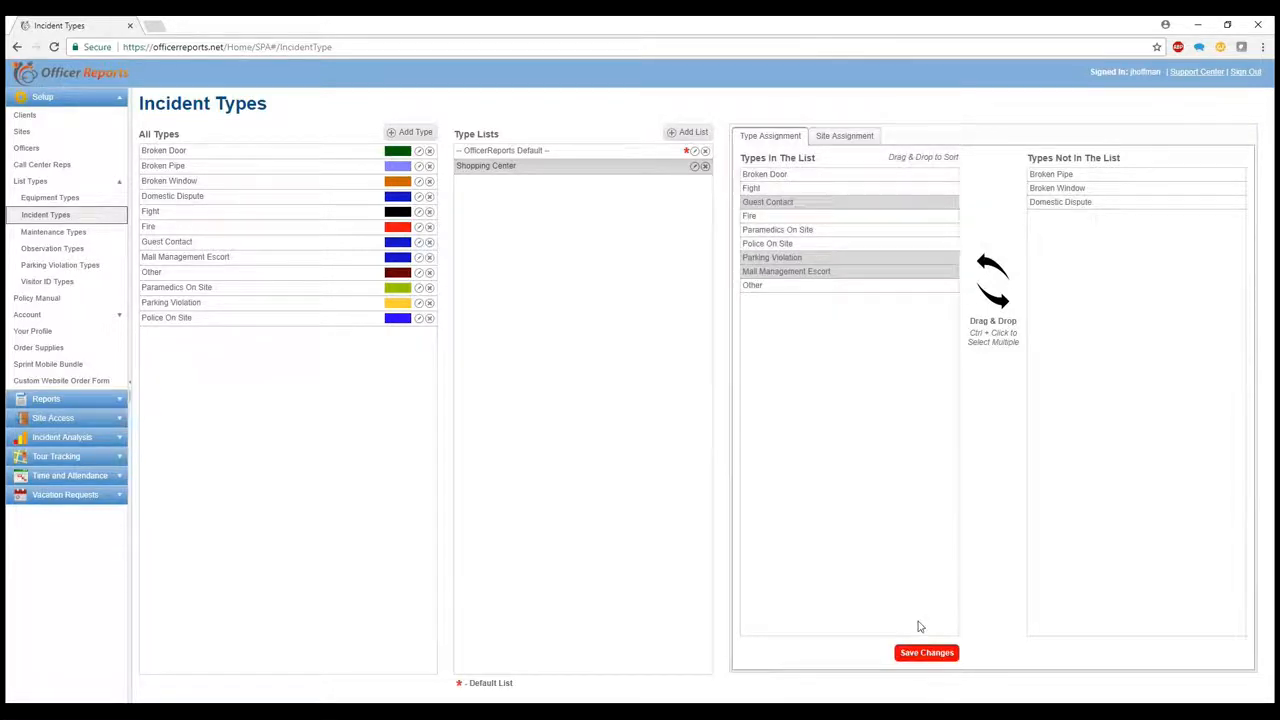
left_click(910, 655)
left_click(640, 406)
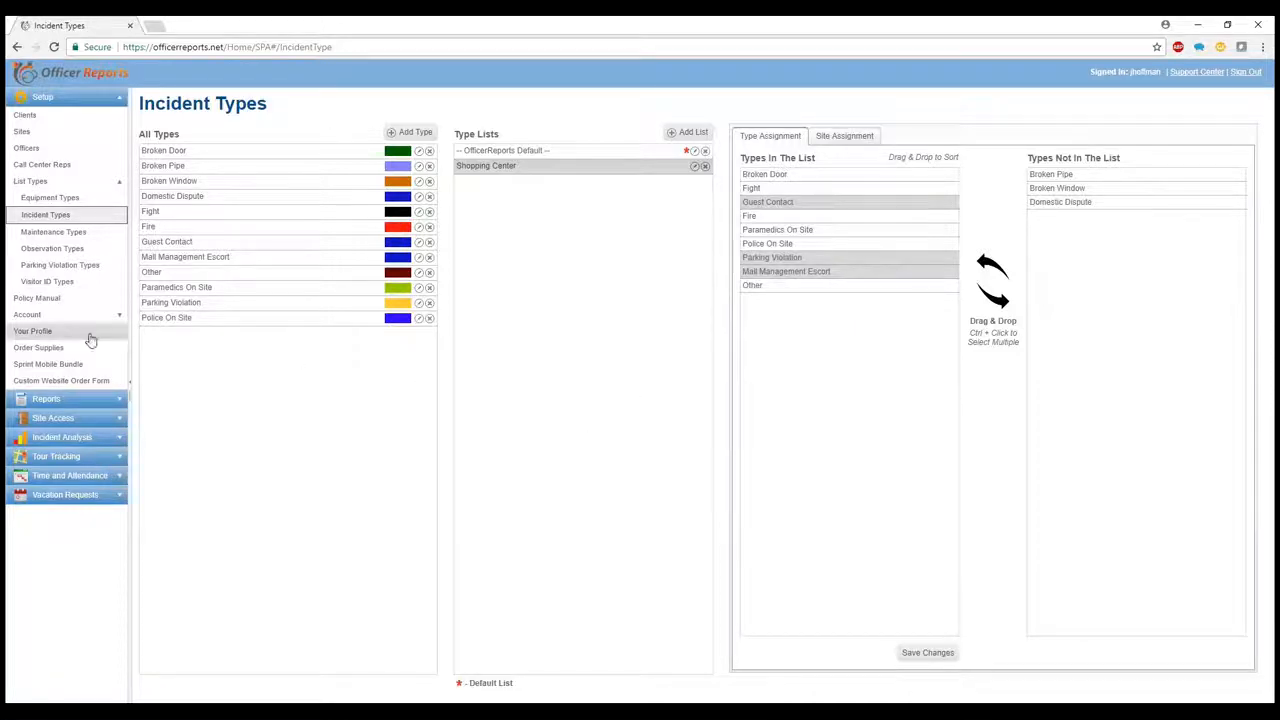
- Create a new observation type list named Shopping Center without making it the default list
left_click(94, 249)
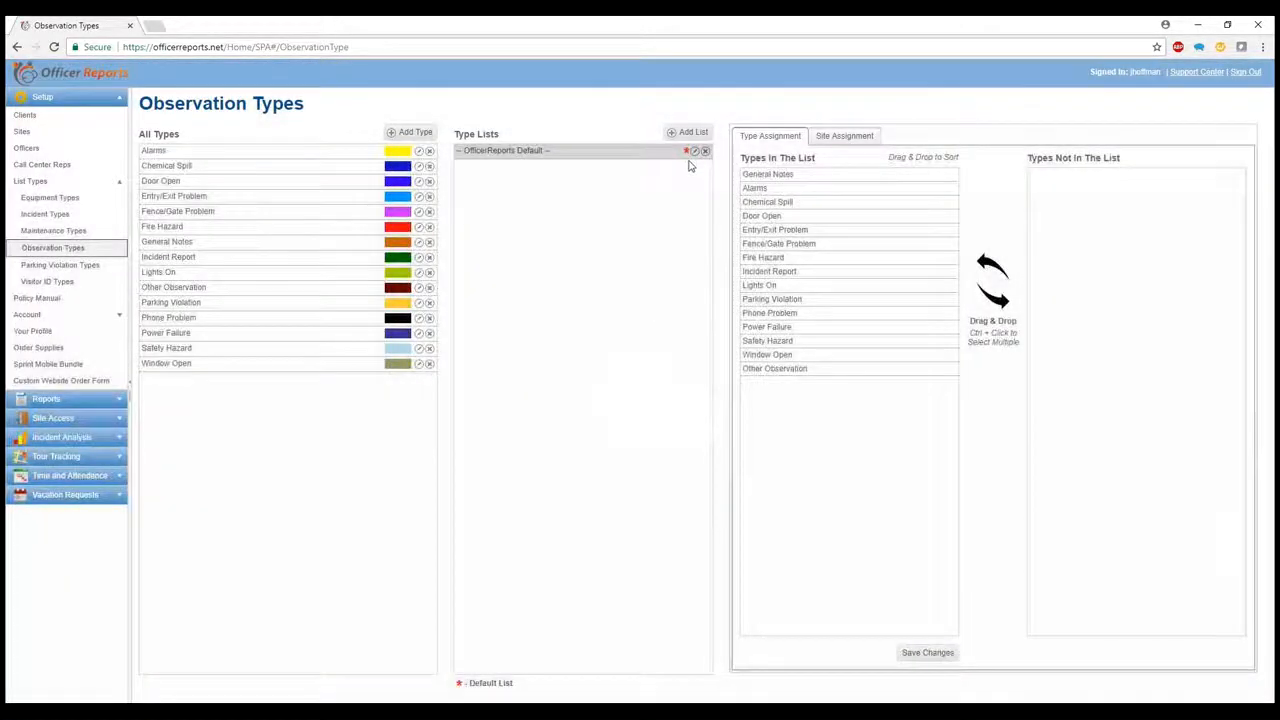
left_click(692, 133)
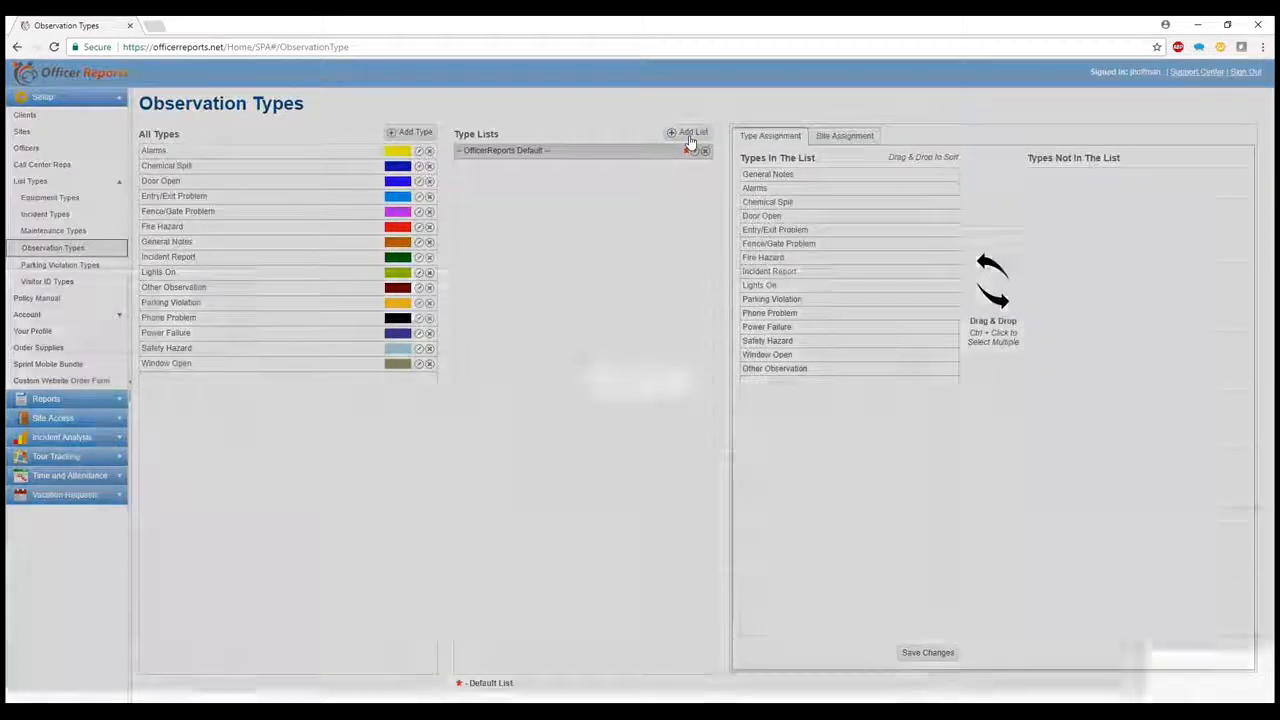
left_click(644, 361)
type("Shoplifti")
type("Center")
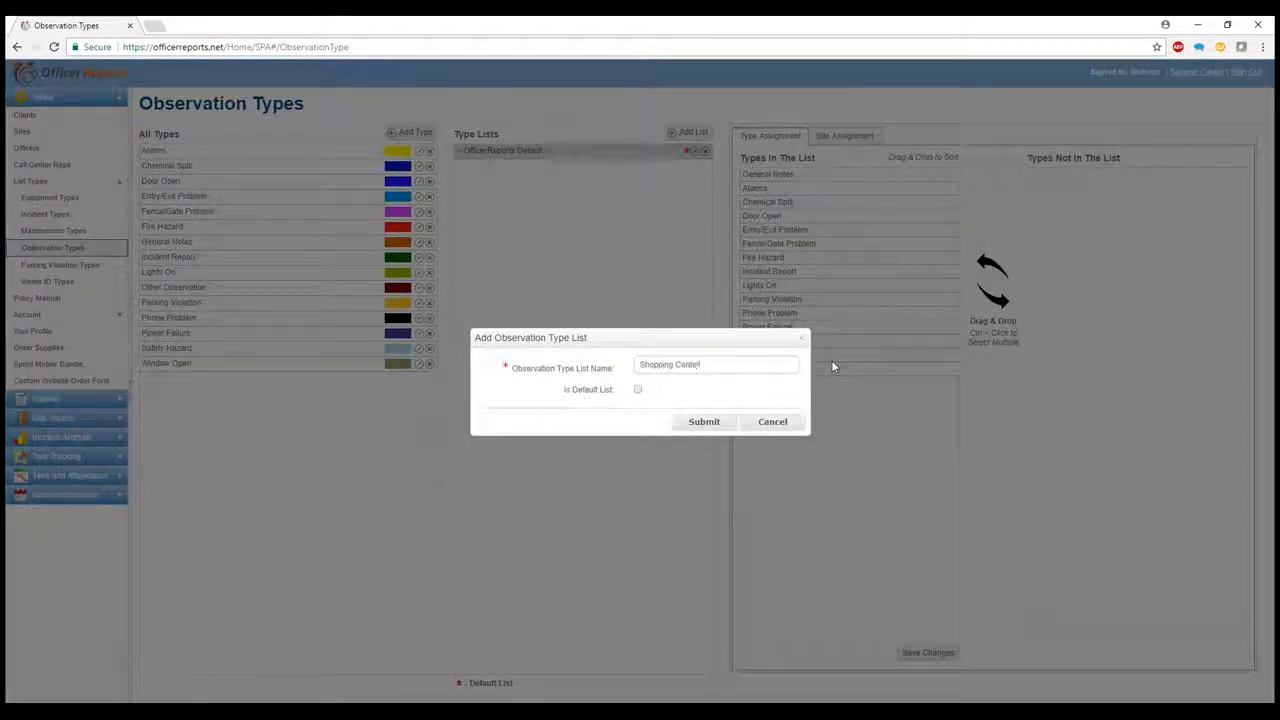
left_click(724, 423)
left_click(641, 409)
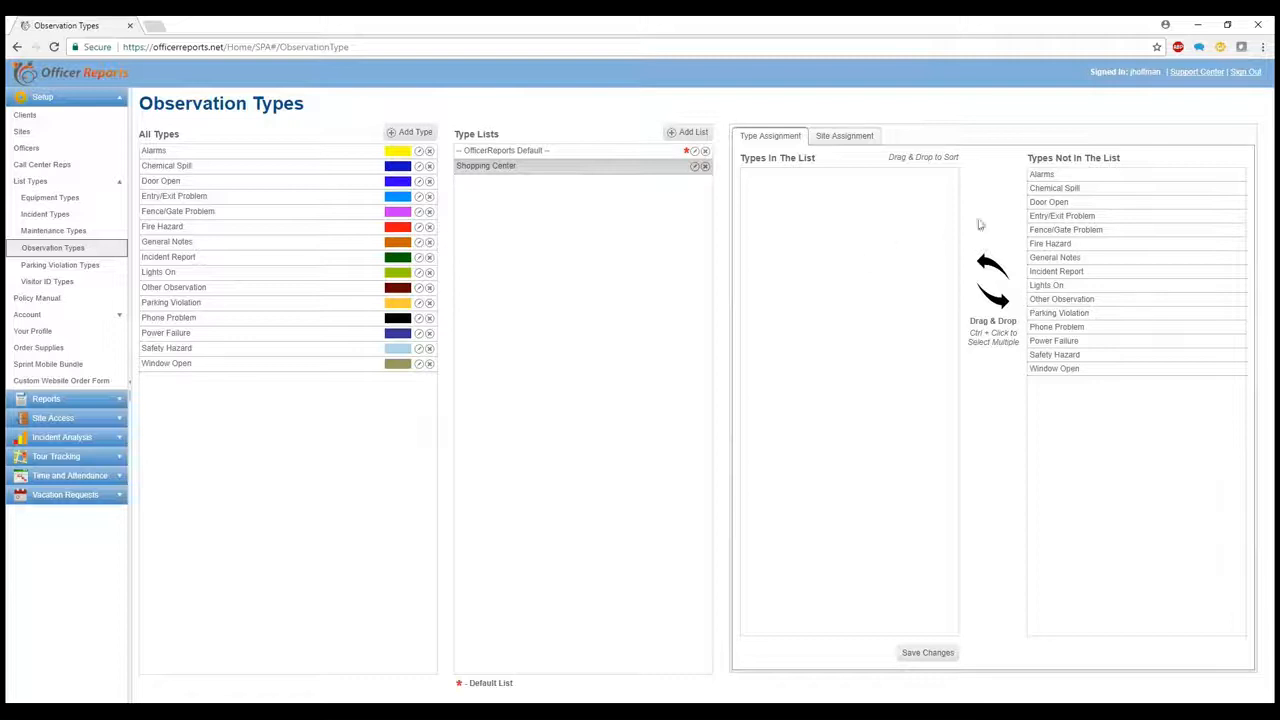
- Add Alarms, Door Open, Entry/Exit Problem, Lights On, Parking Violation, Power Failure, Safety Hazard and Other Observation to the Shopping Center observation list and save it
left_click_drag(1077, 177, 788, 194)
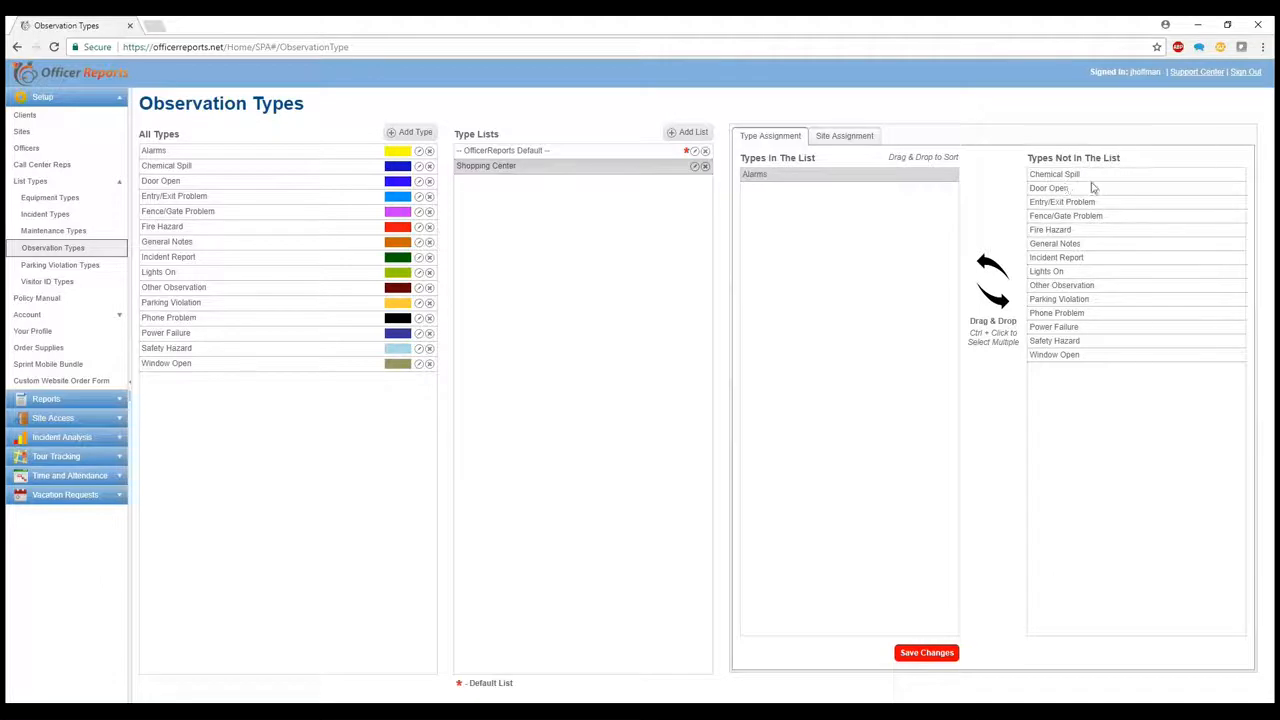
left_click_drag(1063, 189, 780, 200)
left_click_drag(1066, 192, 768, 208)
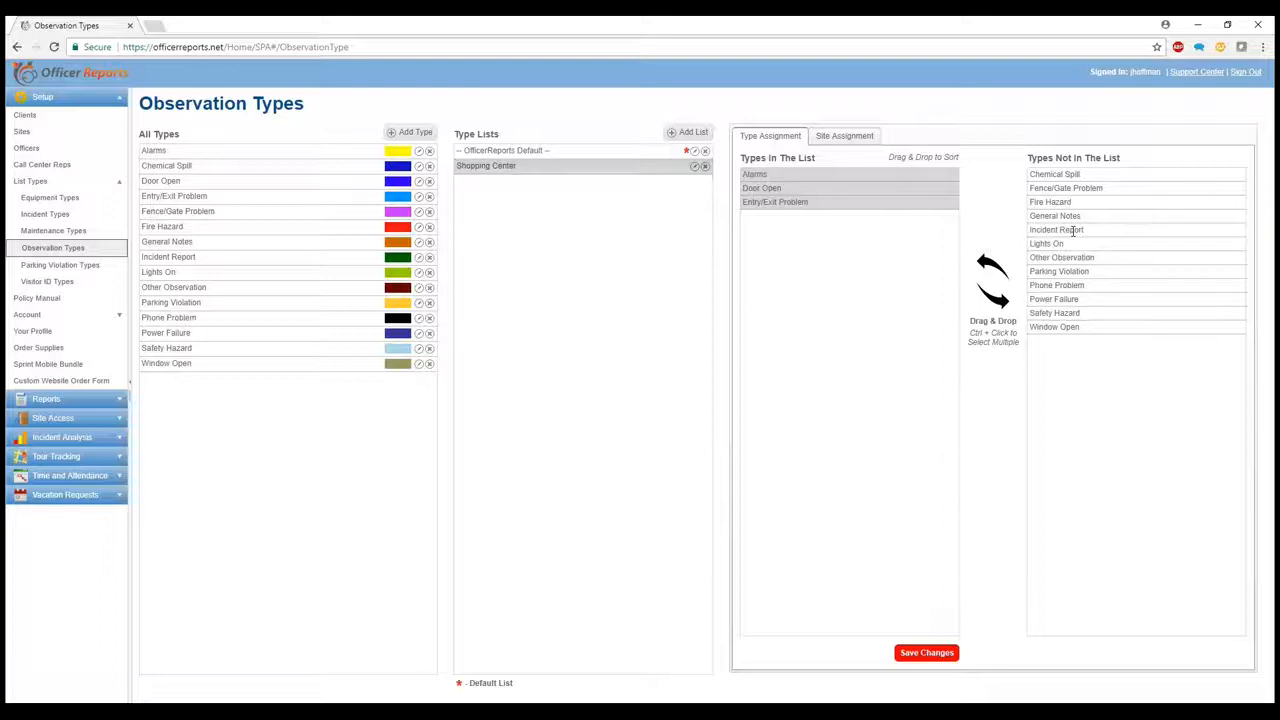
left_click_drag(1066, 248, 845, 308)
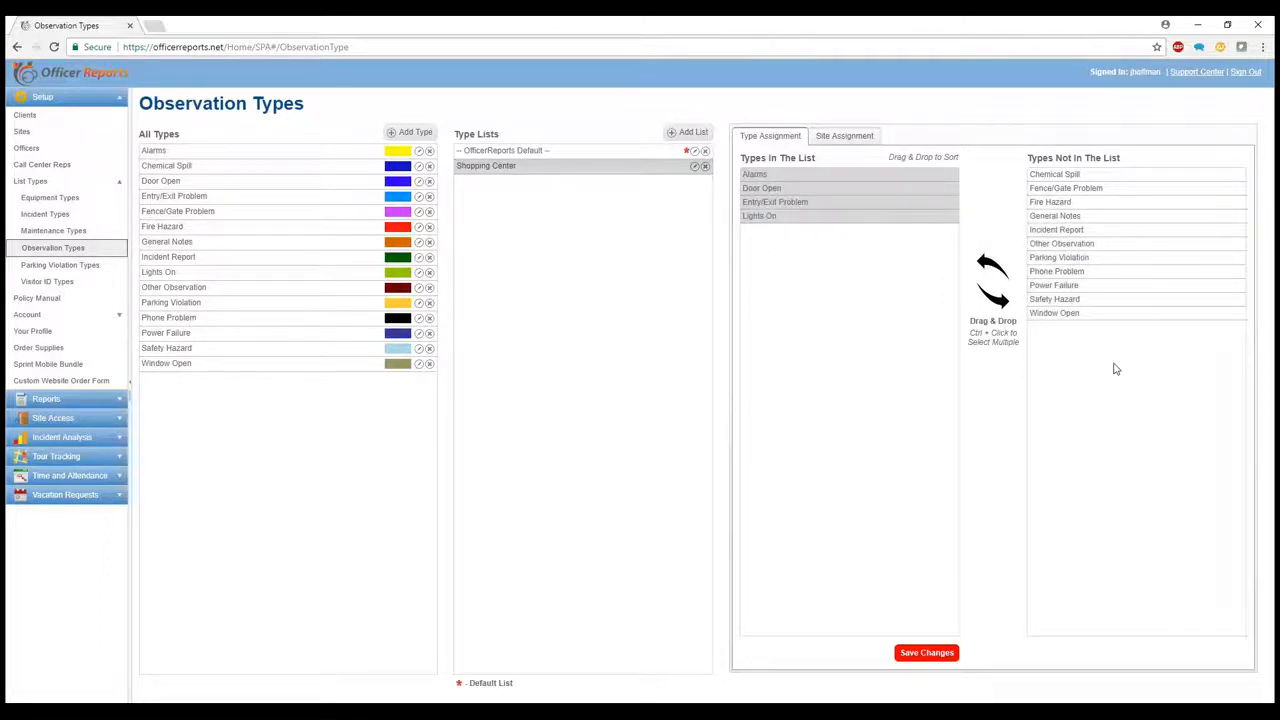
left_click_drag(1084, 258, 818, 257)
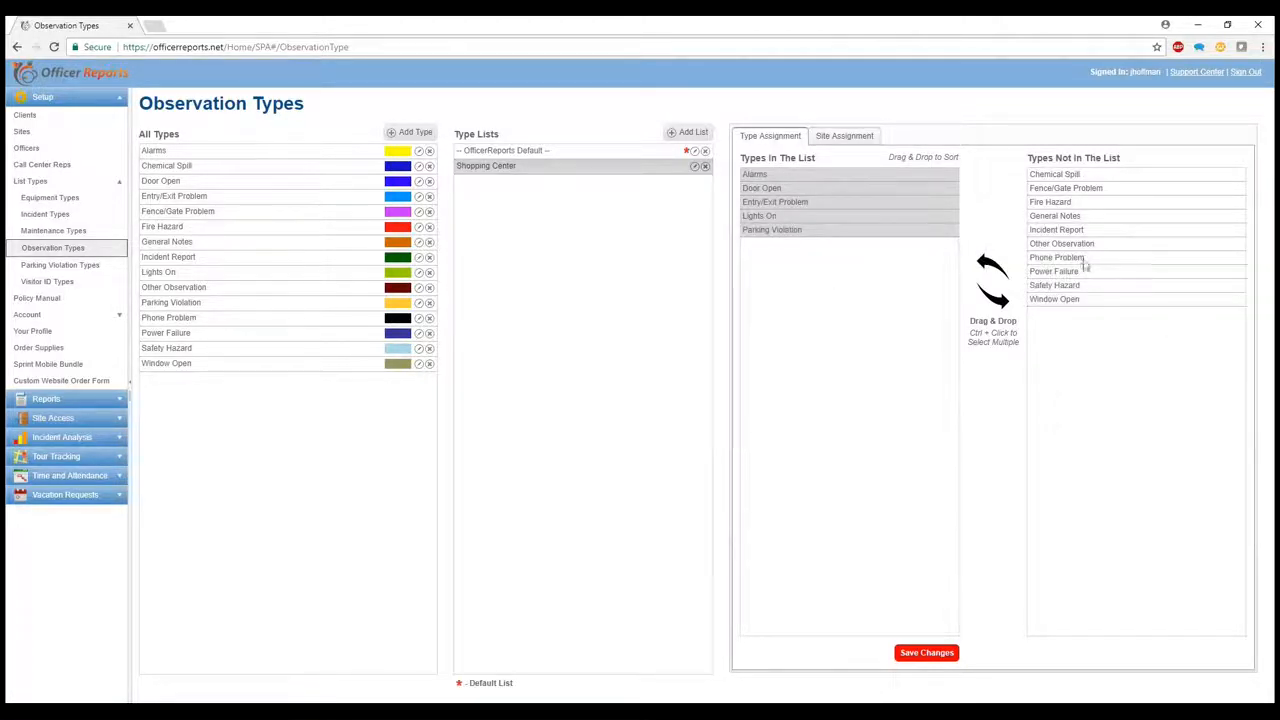
left_click_drag(1066, 271, 782, 258)
left_click_drag(1041, 274, 772, 262)
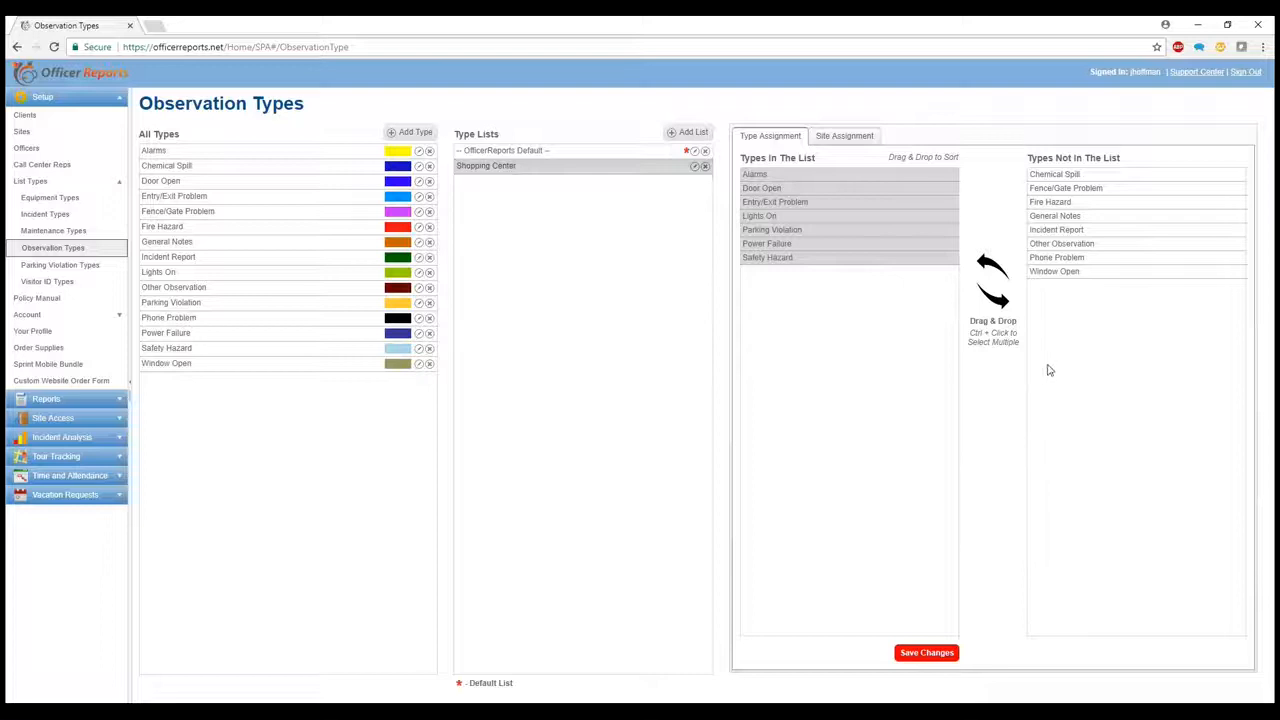
left_click_drag(1077, 243, 798, 279)
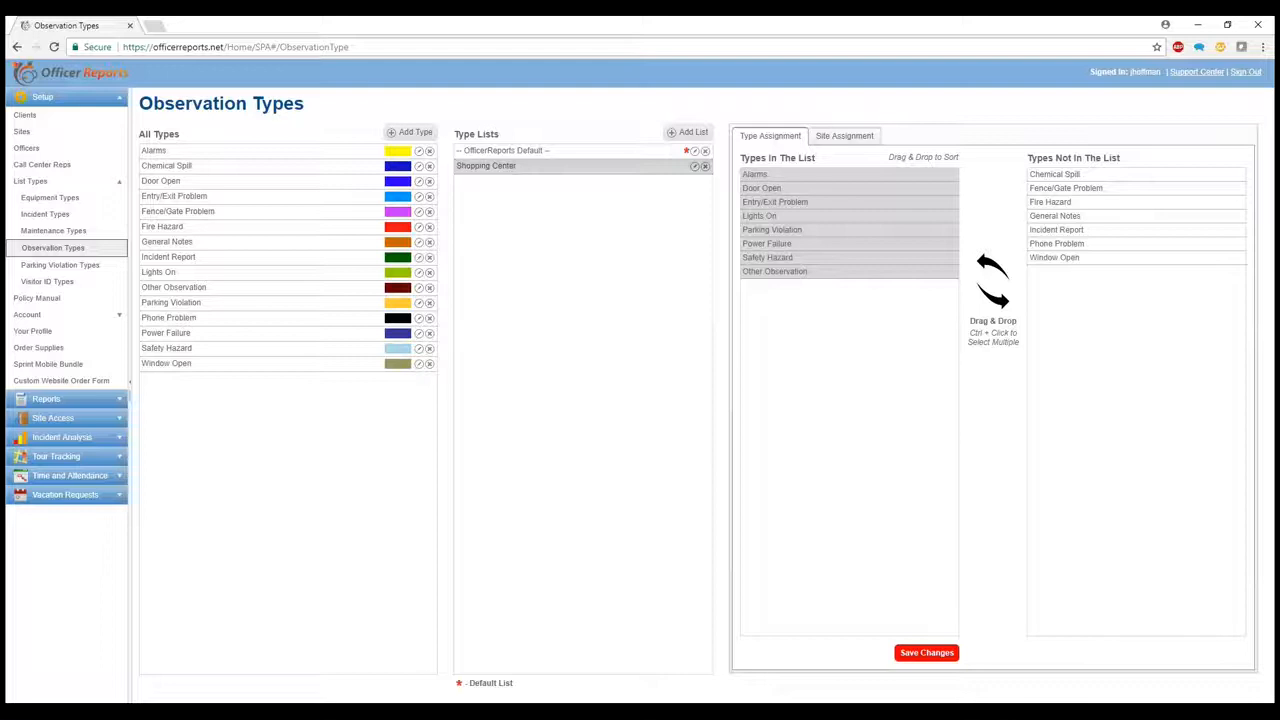
left_click(908, 652)
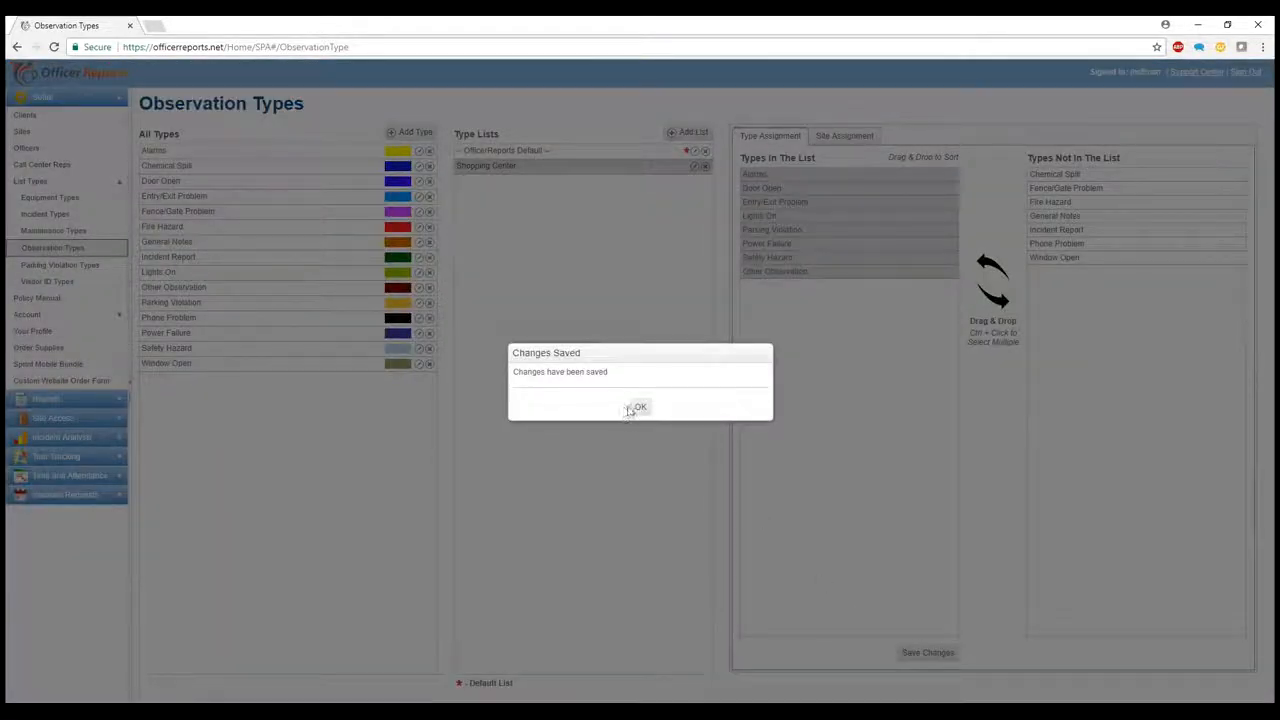
left_click(640, 407)
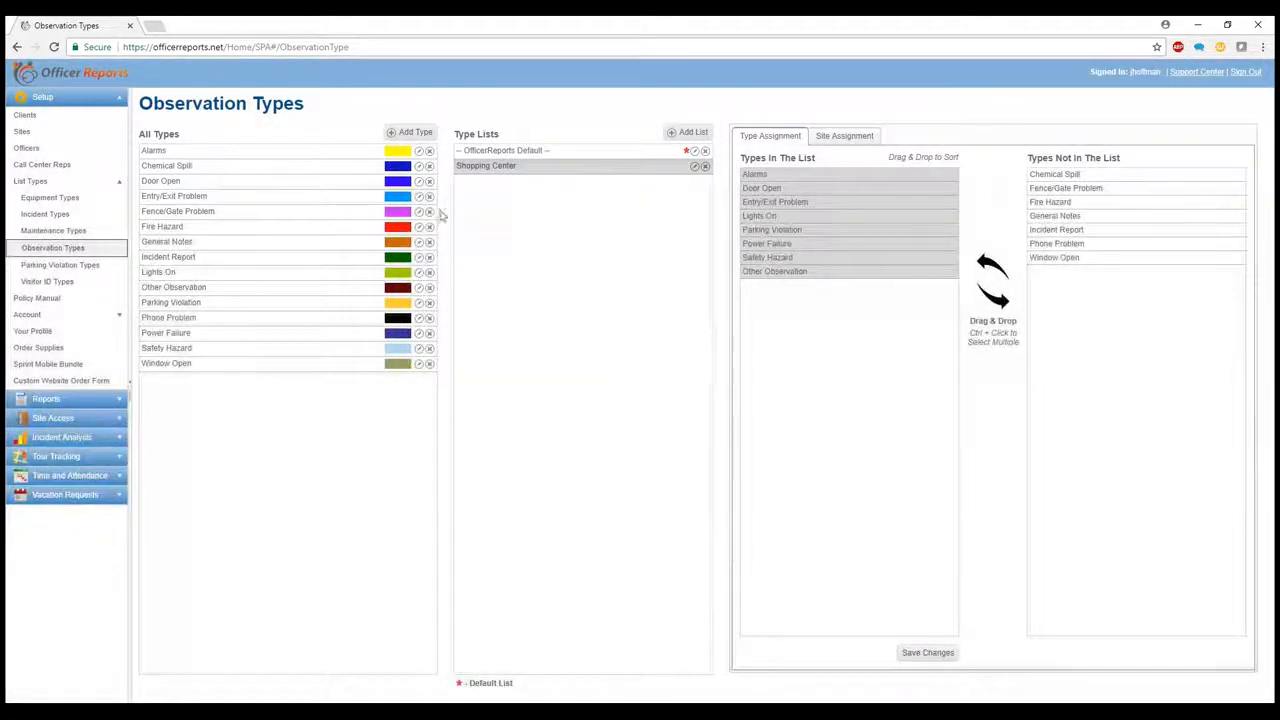
- Assign the site Top Security Inc Demo #1 to the Shopping Center incident type list and check the default list's assigned sites
left_click(68, 216)
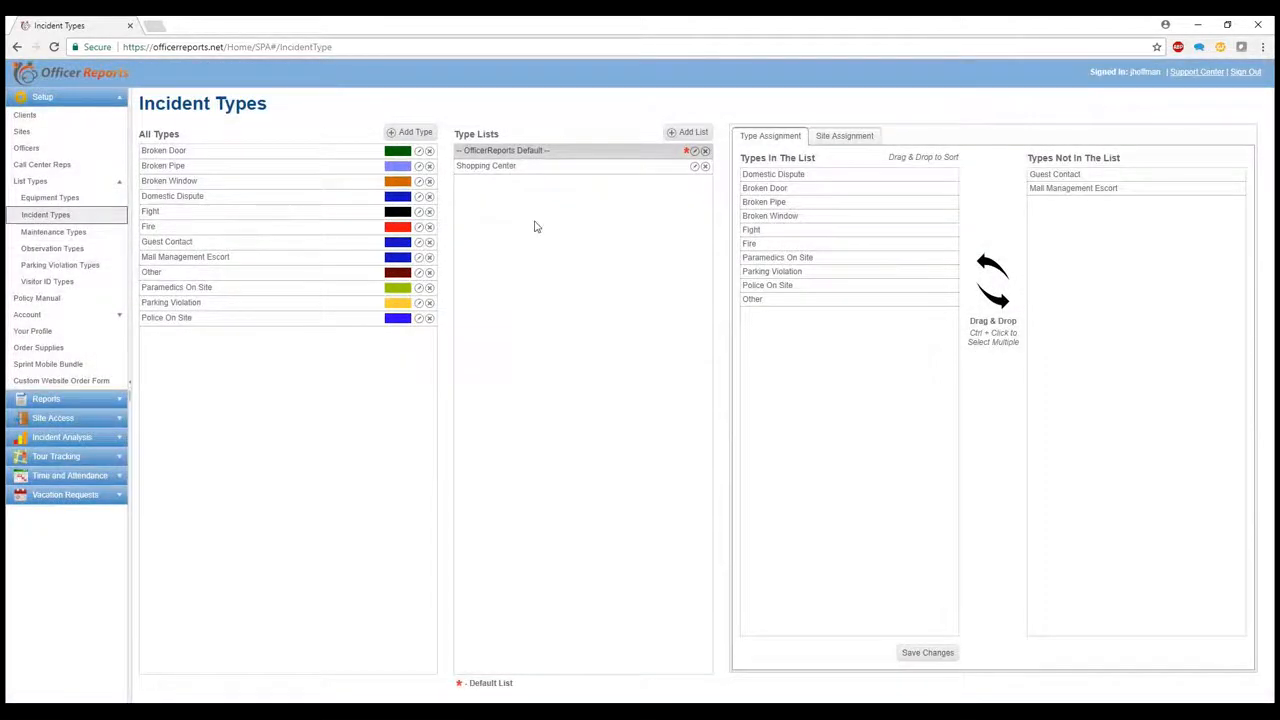
left_click(634, 166)
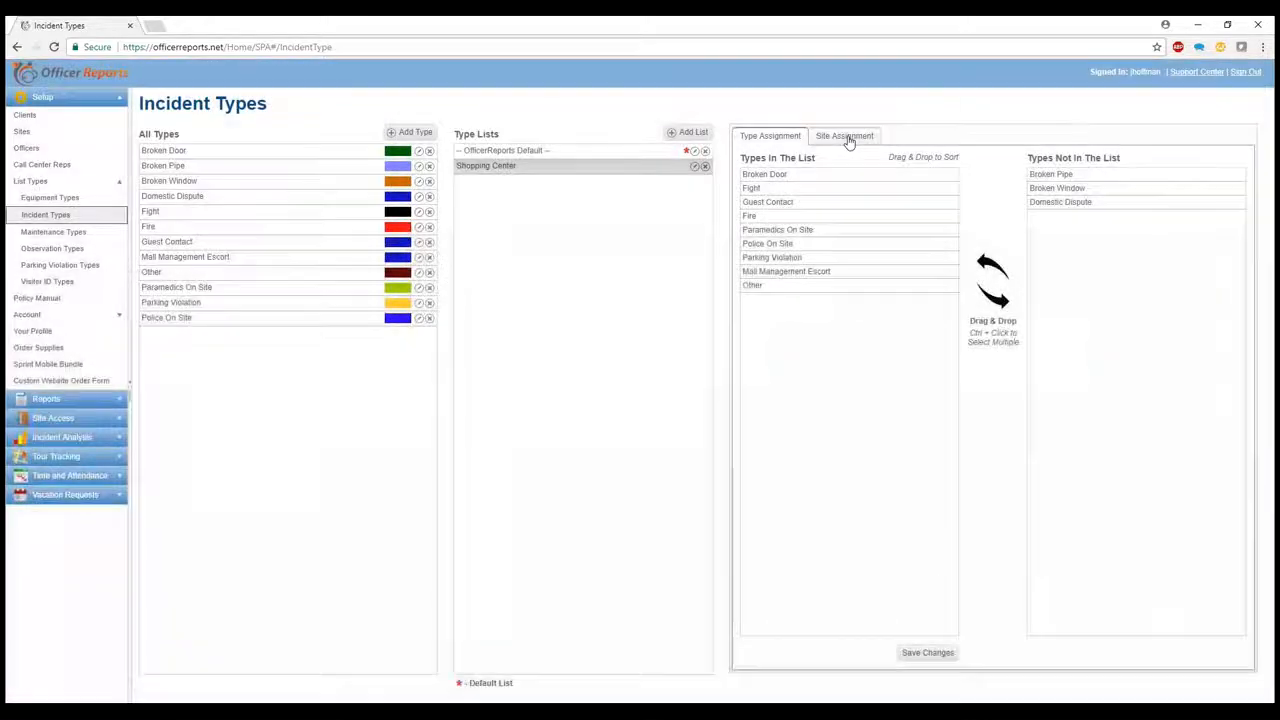
left_click(848, 136)
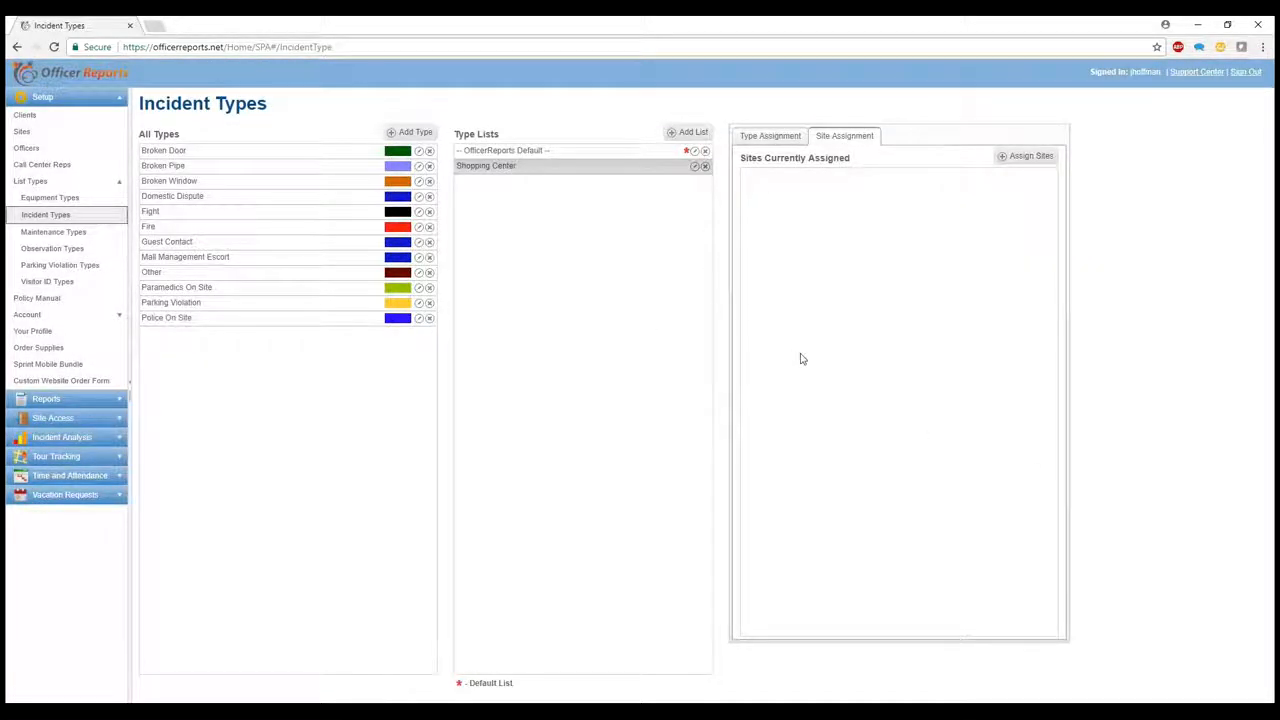
left_click(1025, 156)
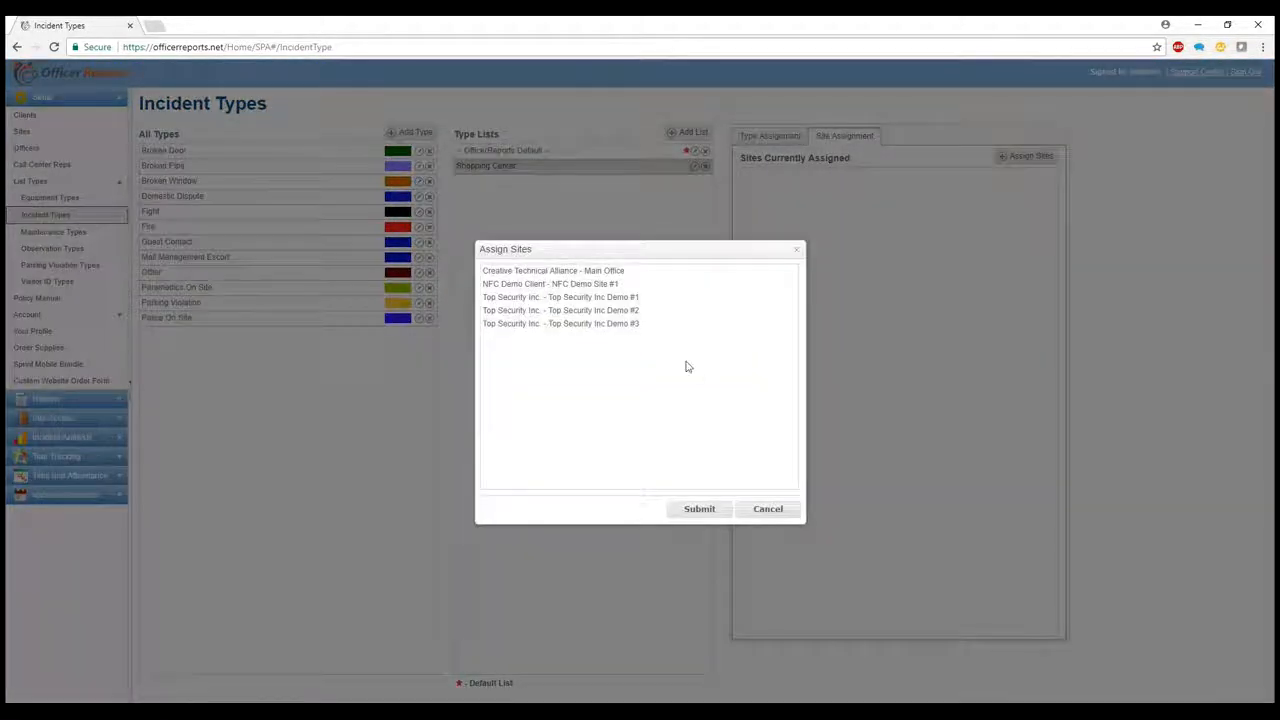
left_click(607, 298)
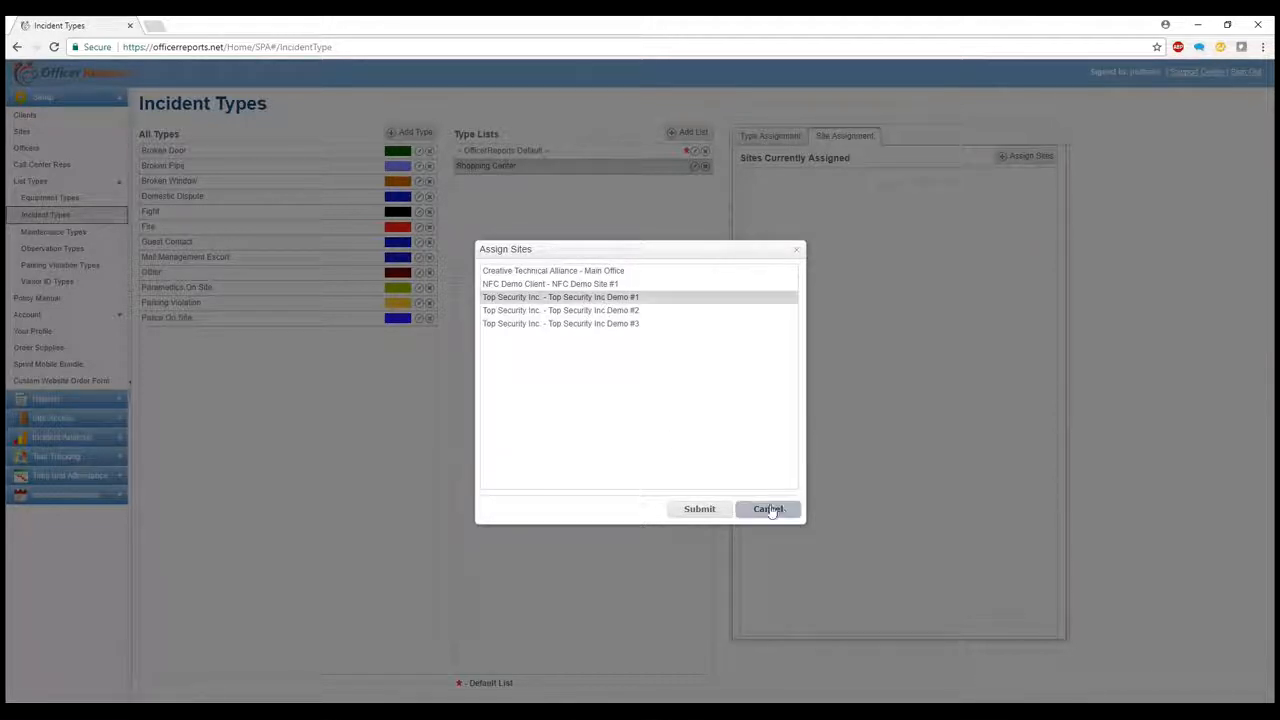
left_click(703, 510)
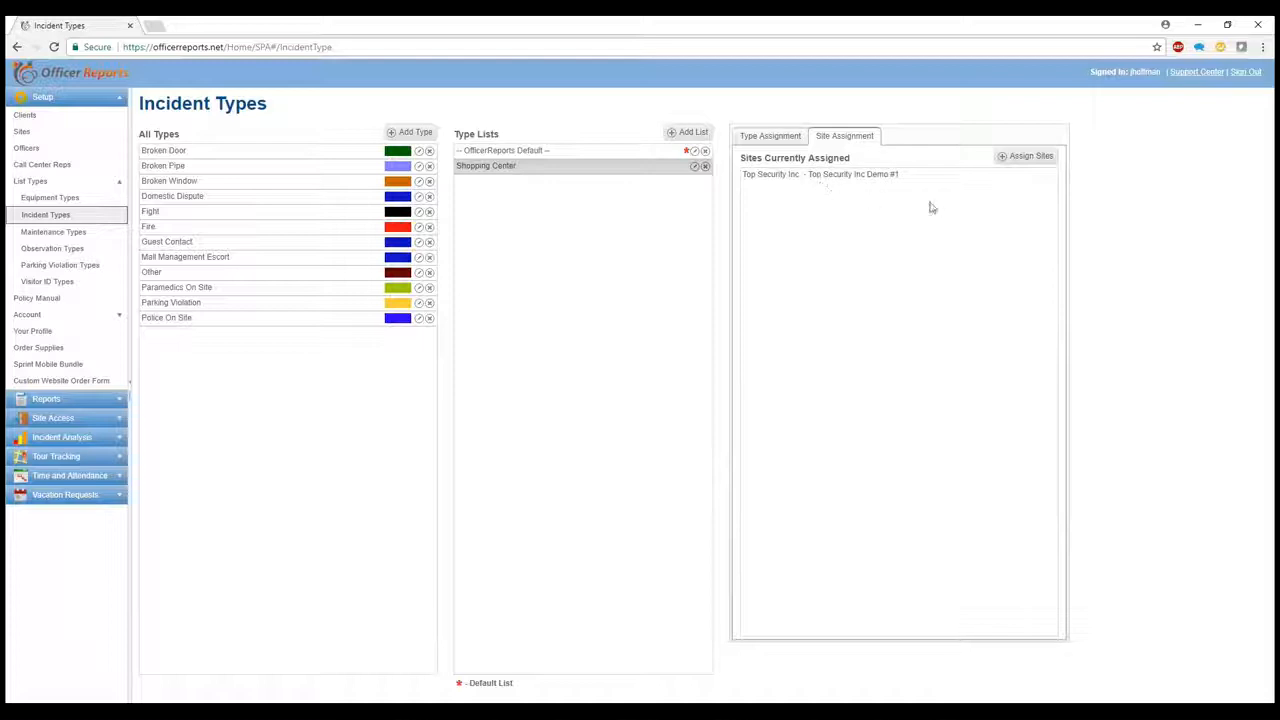
left_click(549, 150)
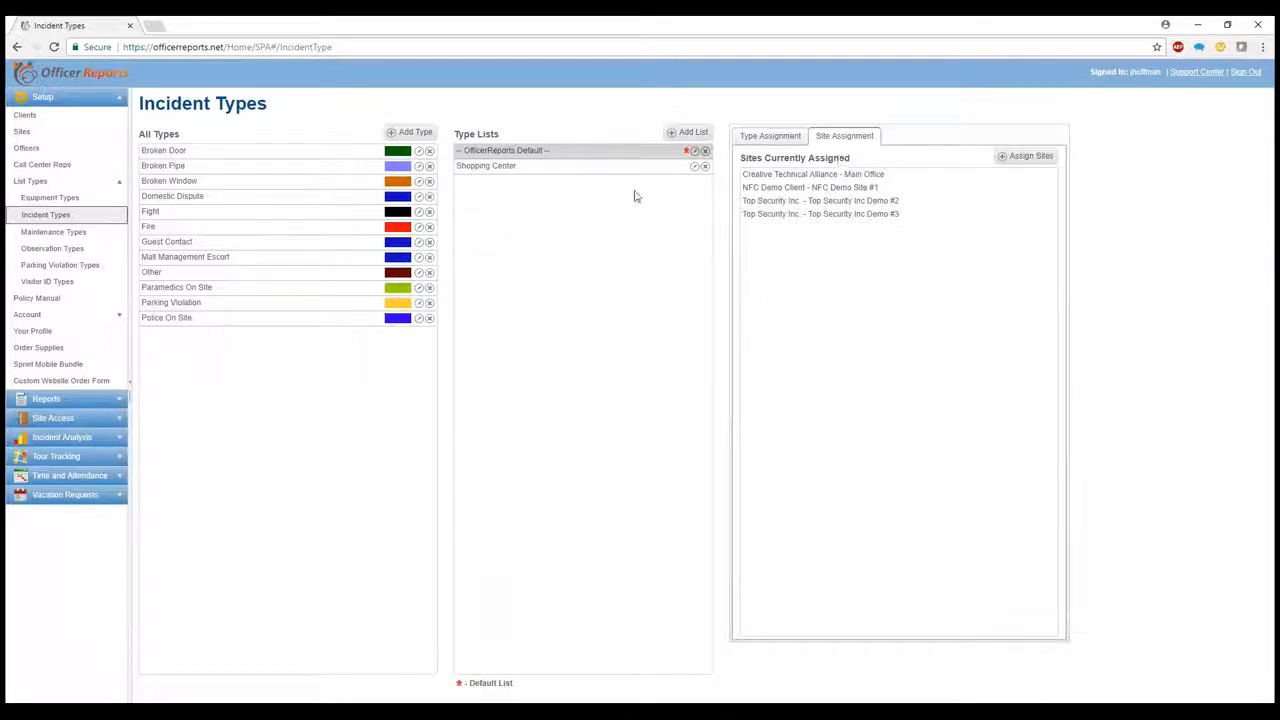
left_click(615, 167)
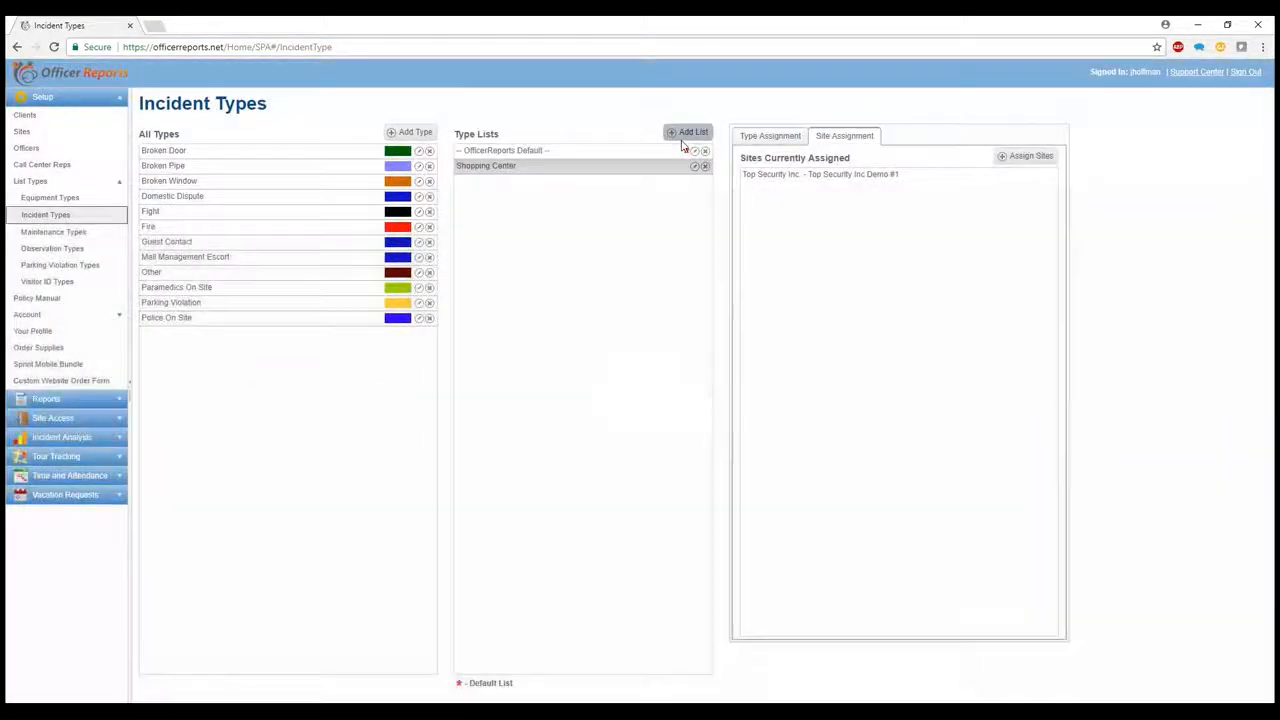
- Create a new incident type list named Hospital without making it the default list
left_click(689, 132)
type("H")
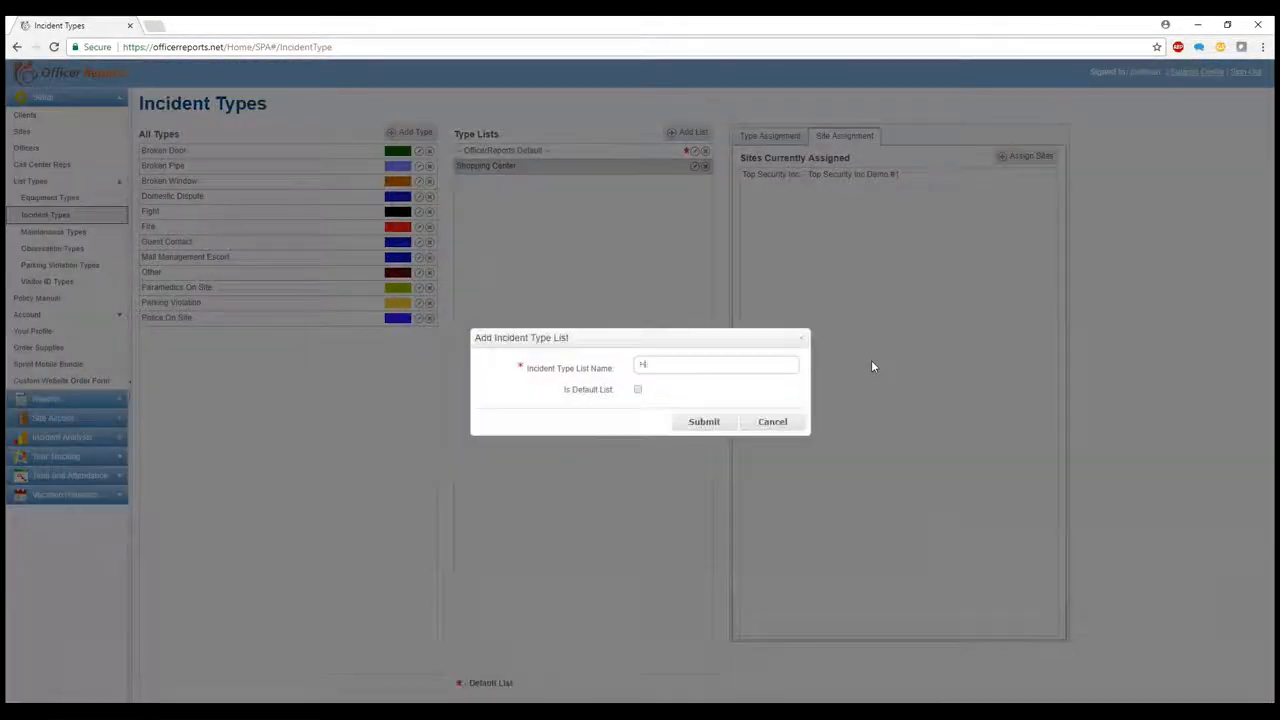
type("ospital")
left_click(708, 426)
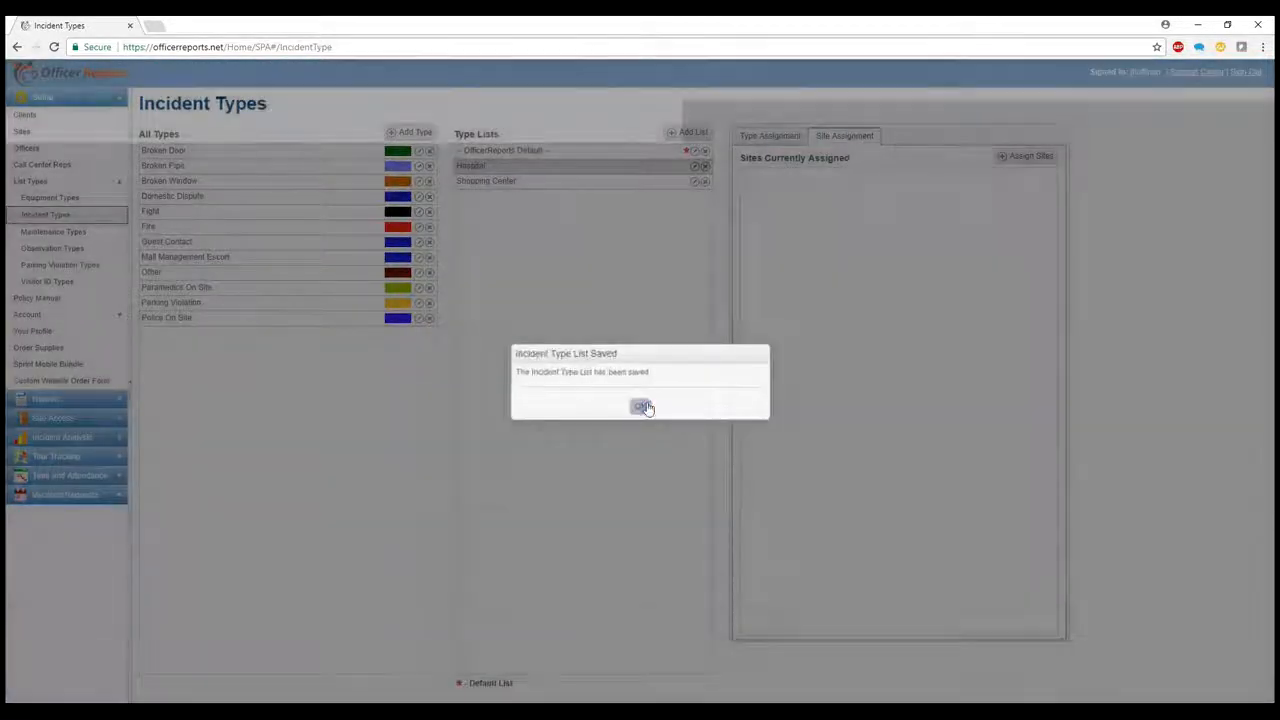
left_click(647, 407)
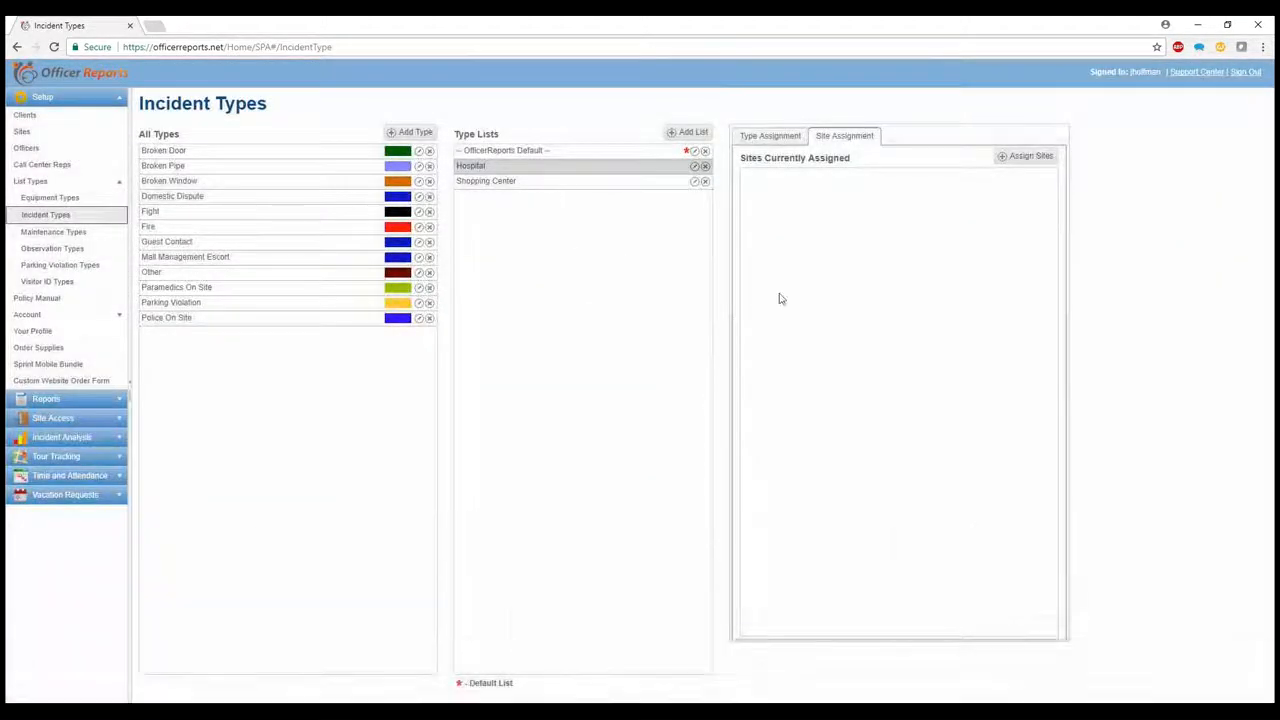
- Assign the site Top Security Inc Demo #2 to the Hospital incident type list and recheck the Shopping Center list's assigned sites
left_click(770, 136)
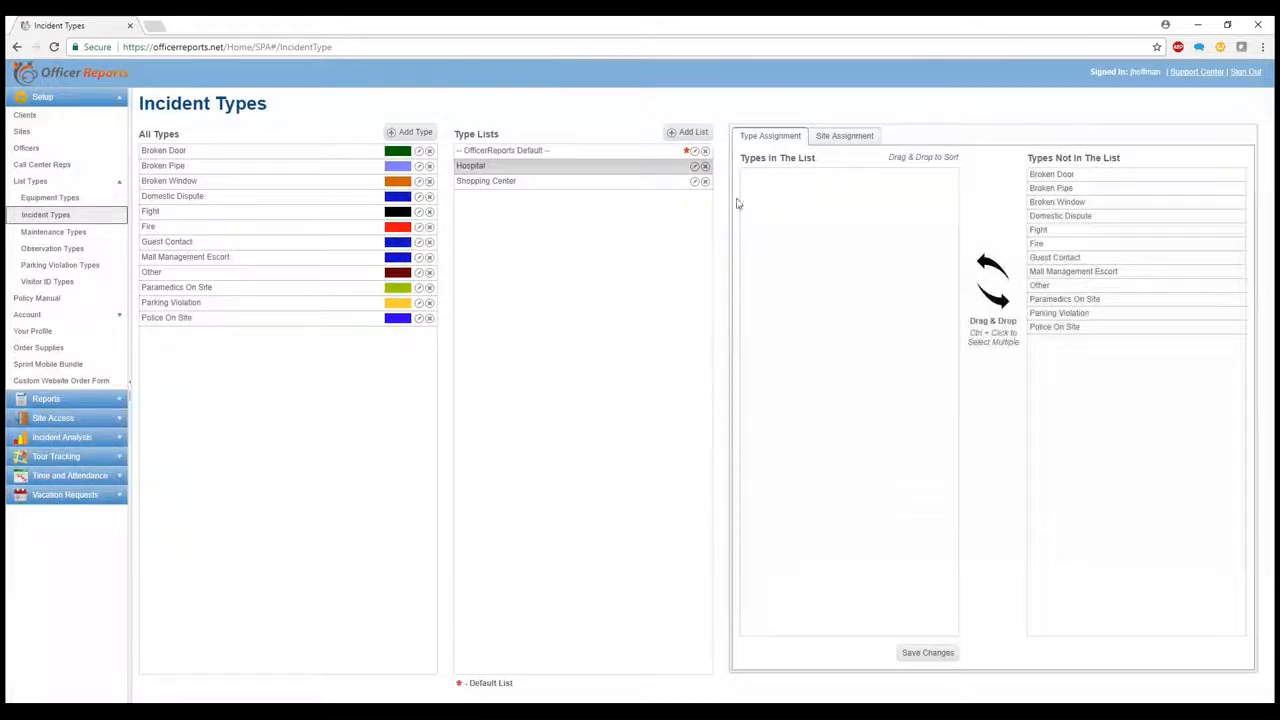
left_click(845, 136)
left_click(1026, 156)
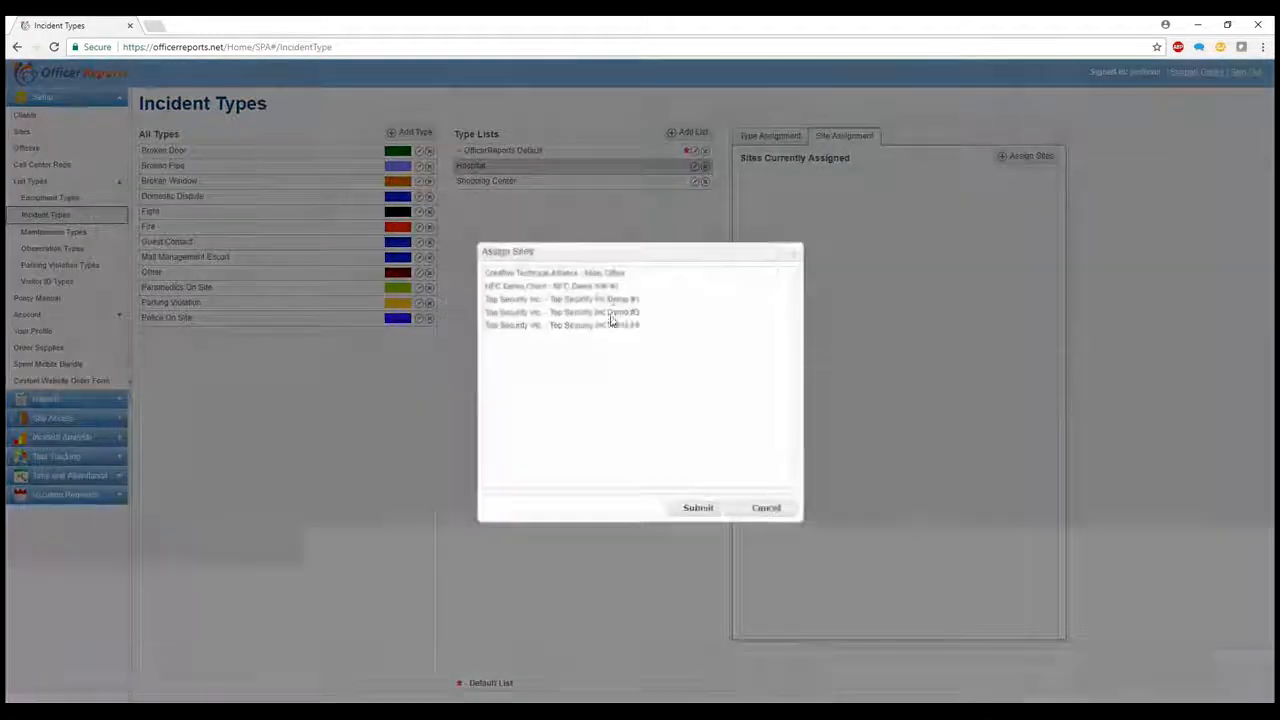
left_click(612, 310)
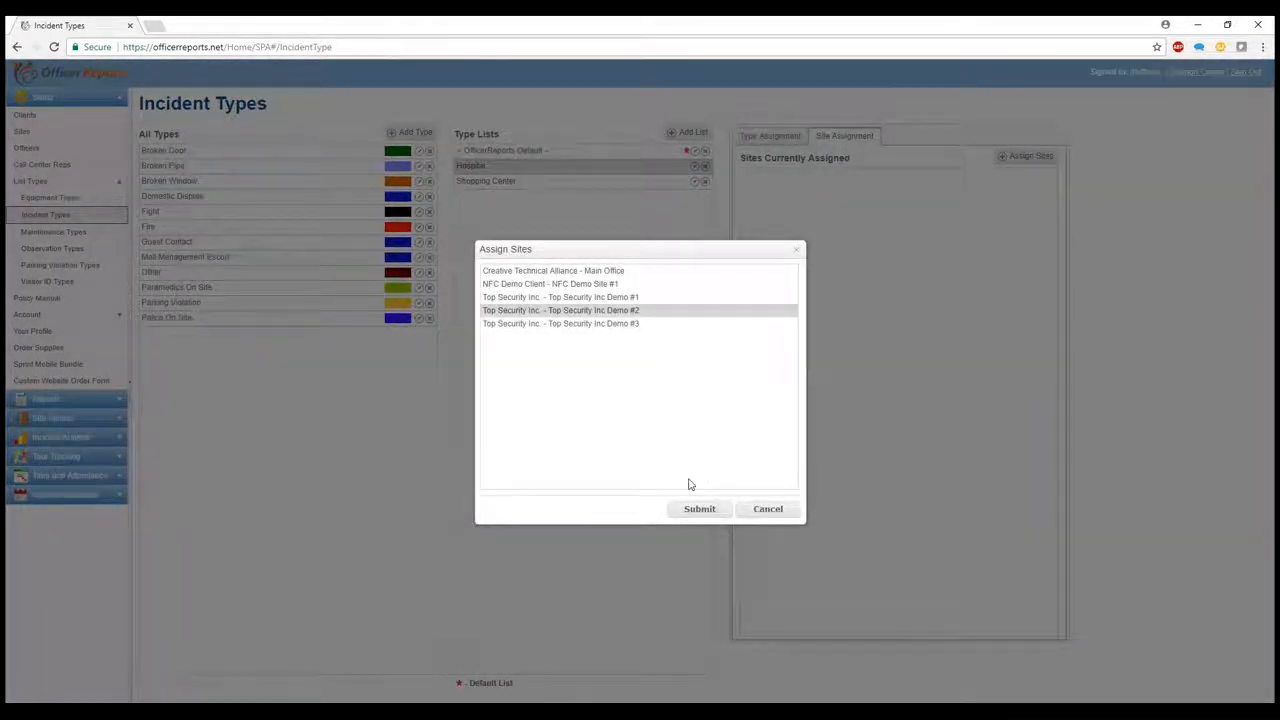
left_click(703, 512)
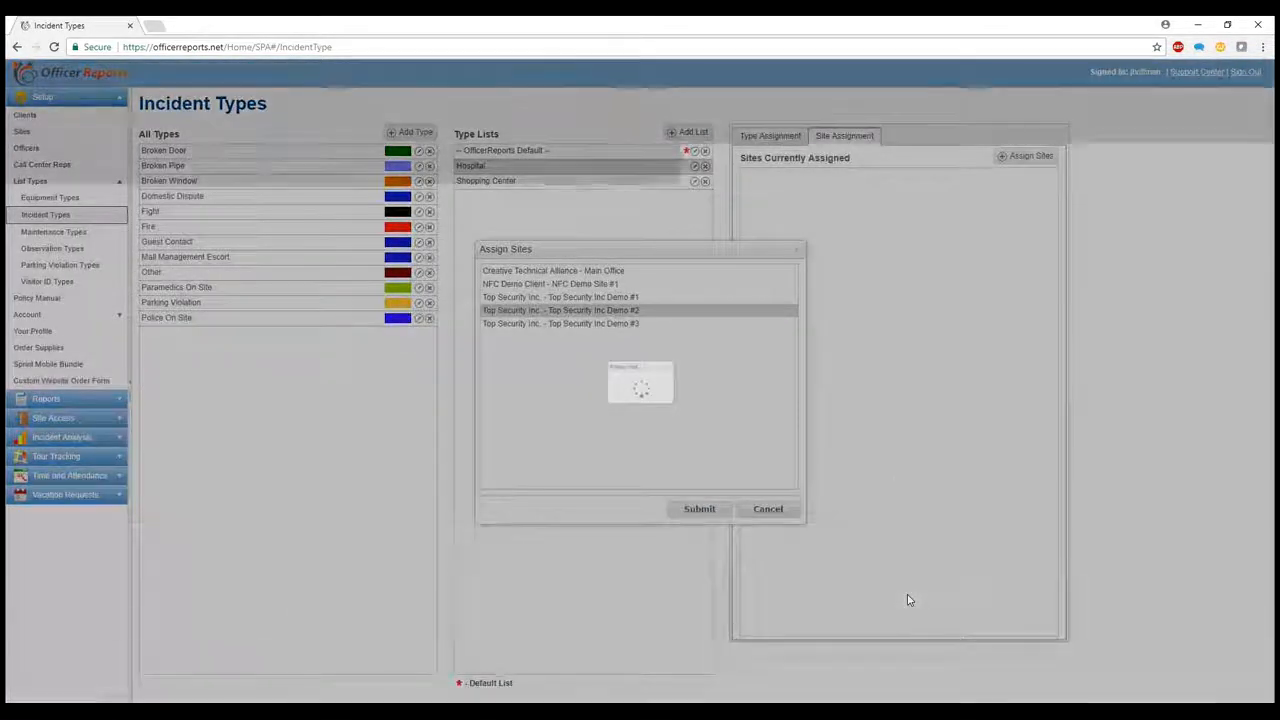
left_click(640, 406)
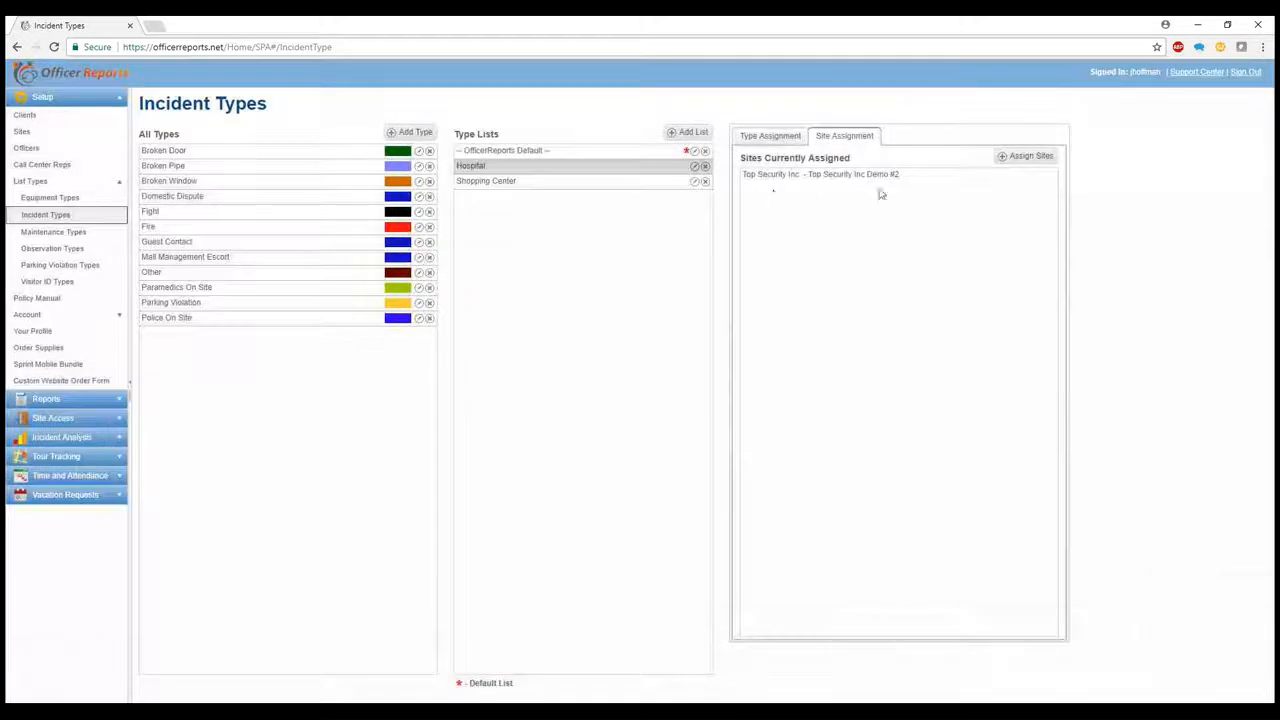
left_click(591, 182)
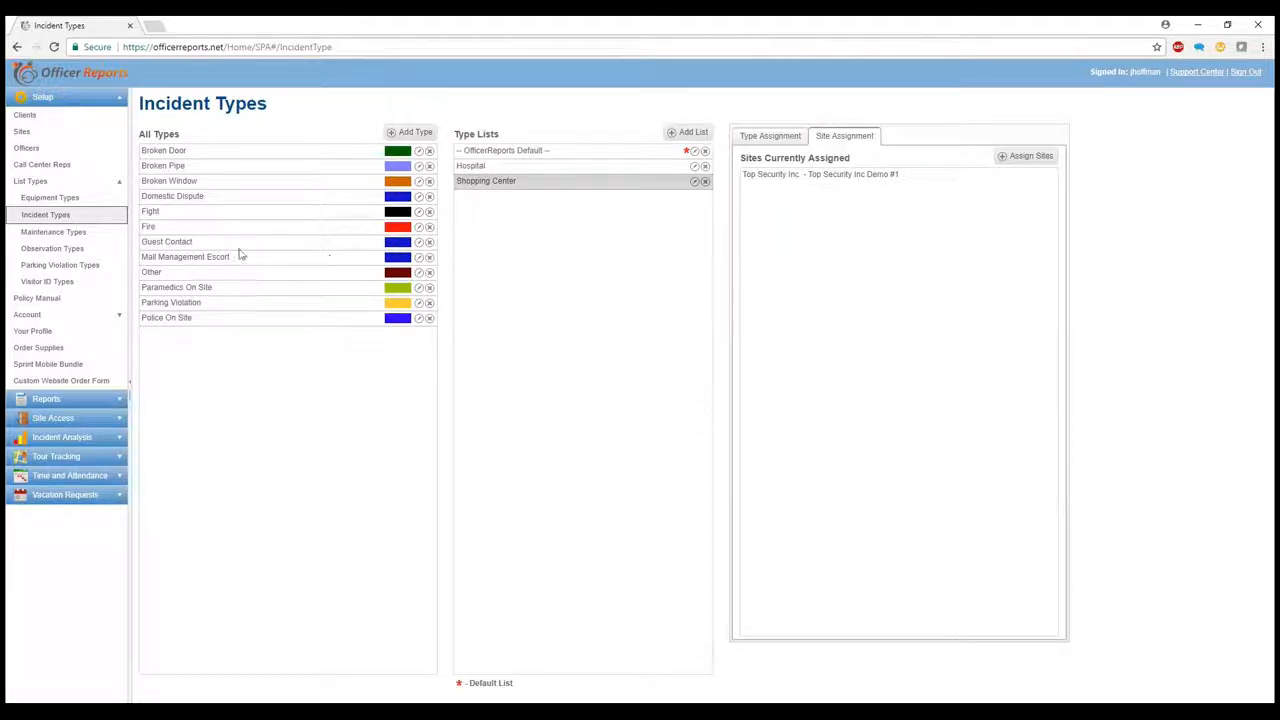
- Assign the site Top Security Inc Demo #1 to the Shopping Center observation type list and save the list's type assignments
left_click(74, 250)
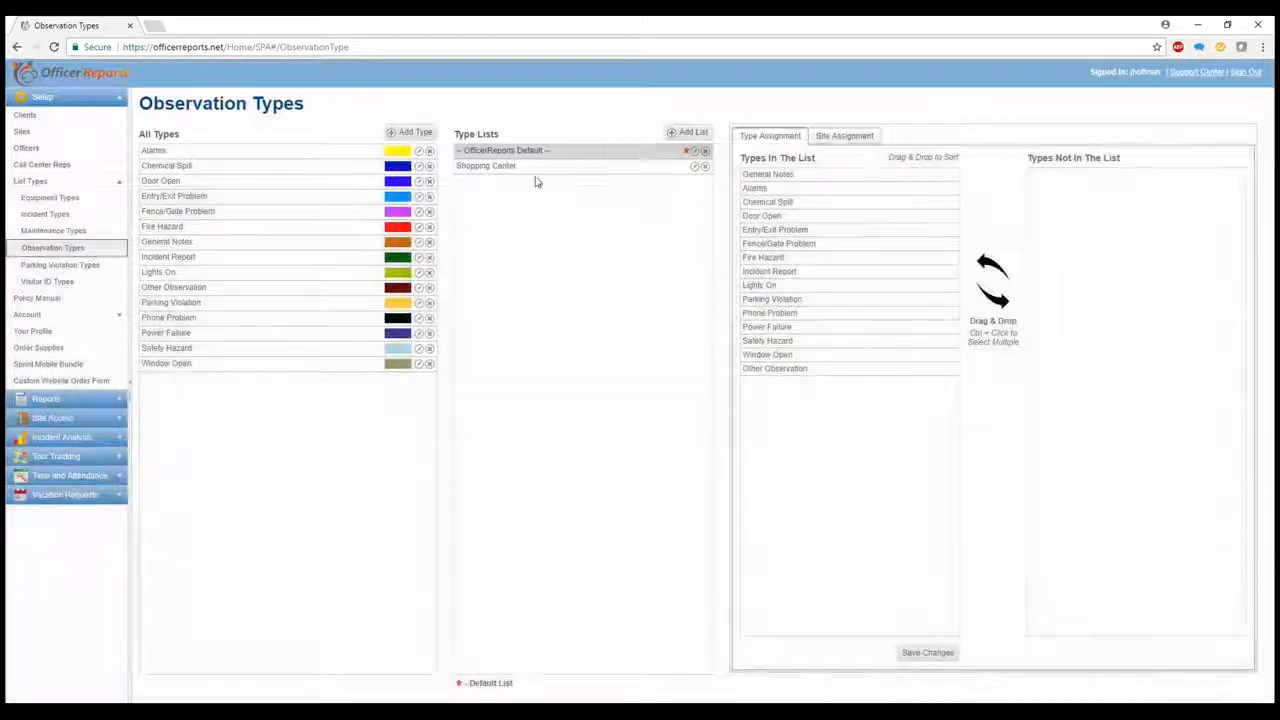
left_click(521, 167)
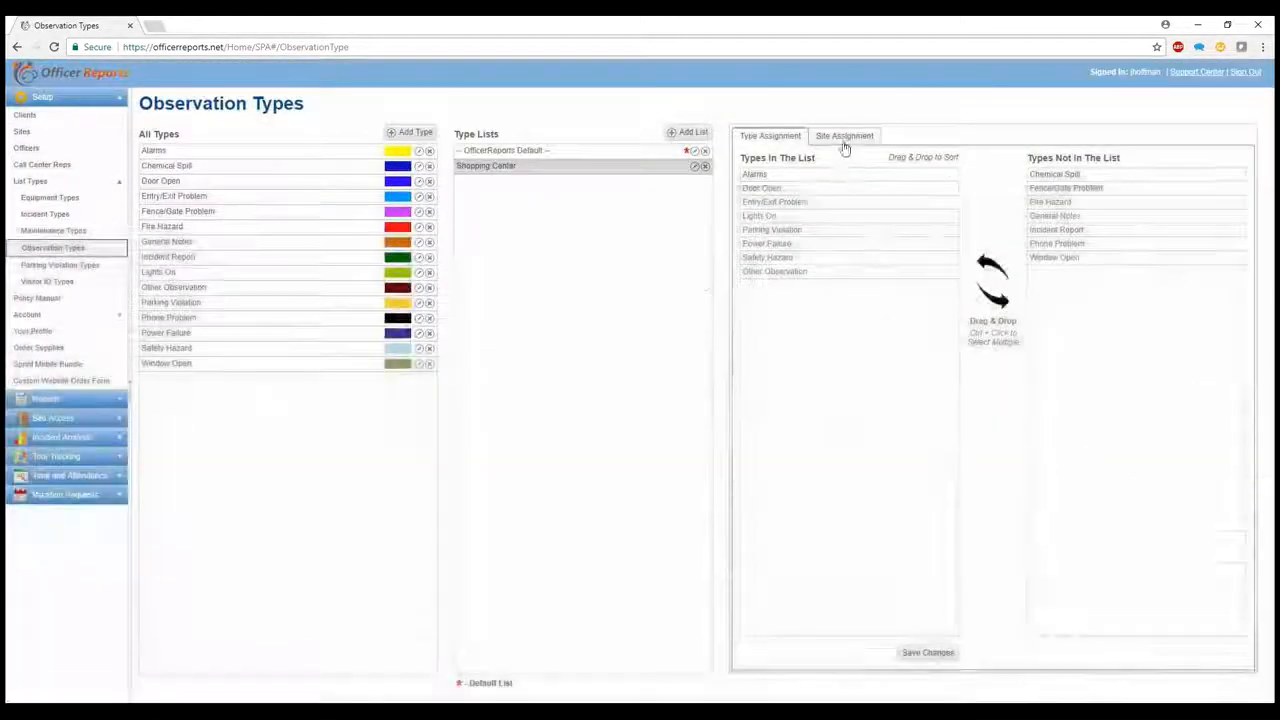
left_click(844, 139)
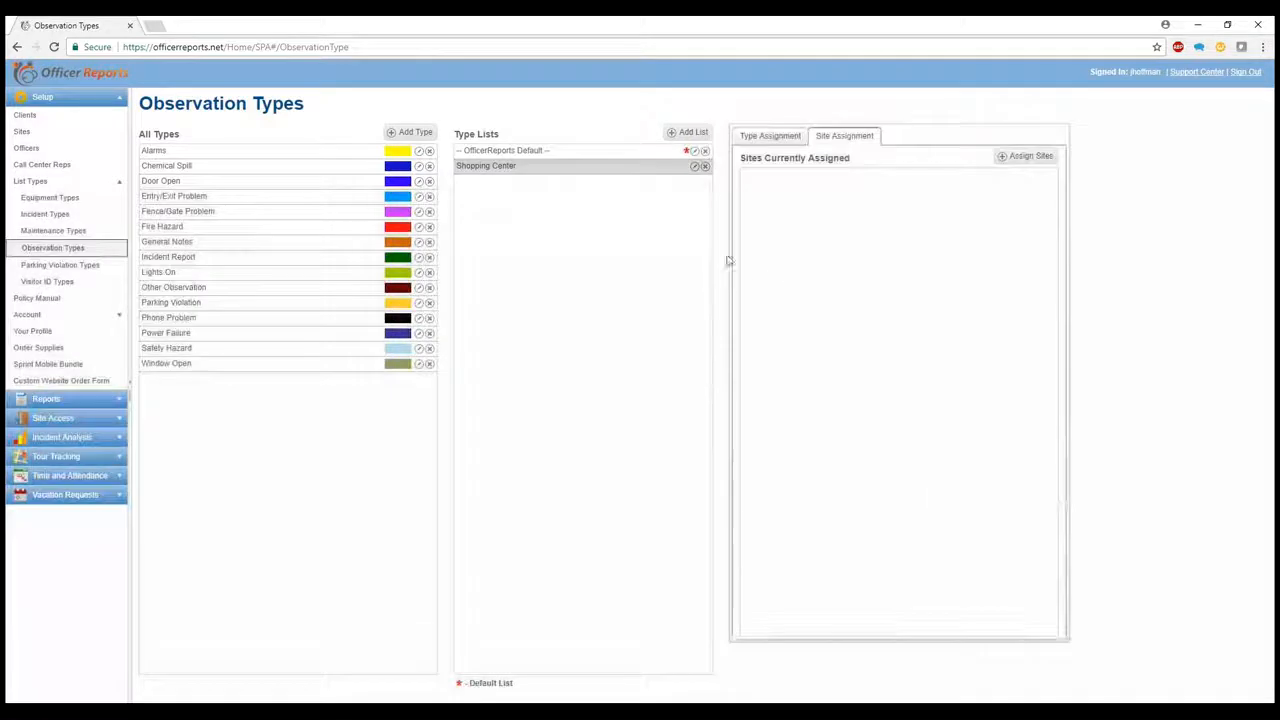
left_click(1025, 156)
left_click(590, 297)
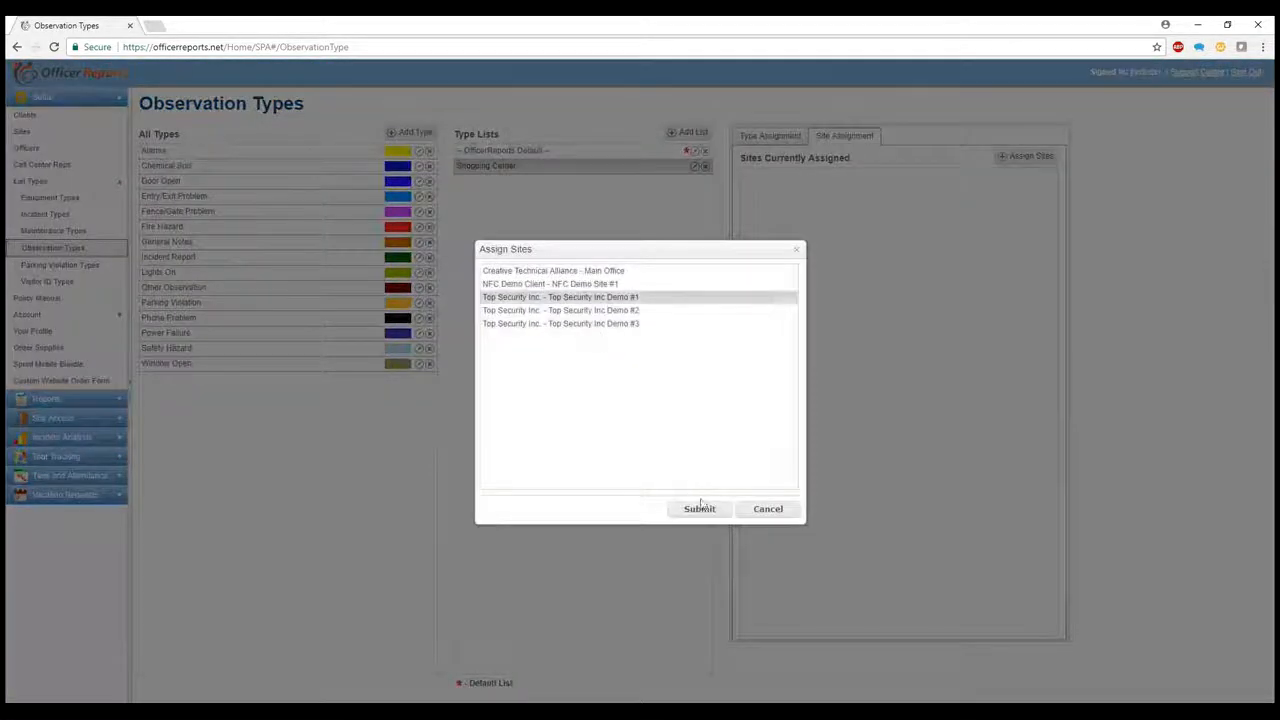
left_click(699, 509)
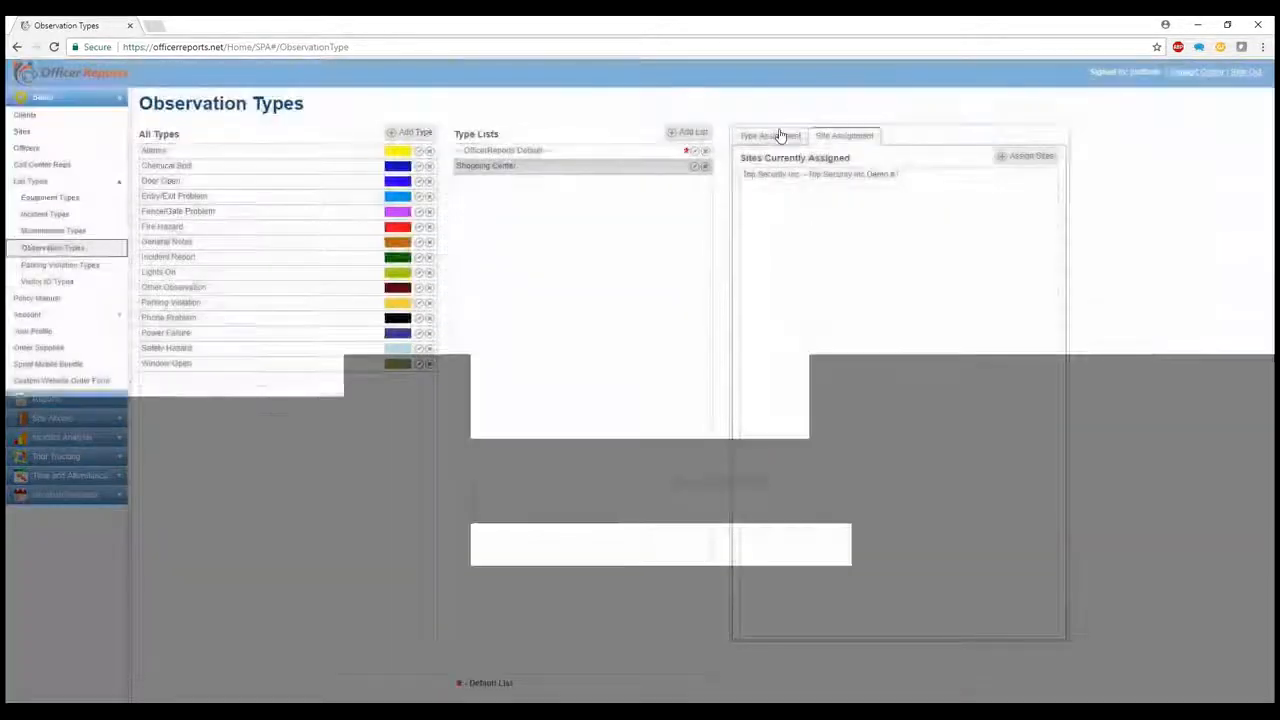
left_click(779, 136)
left_click(915, 651)
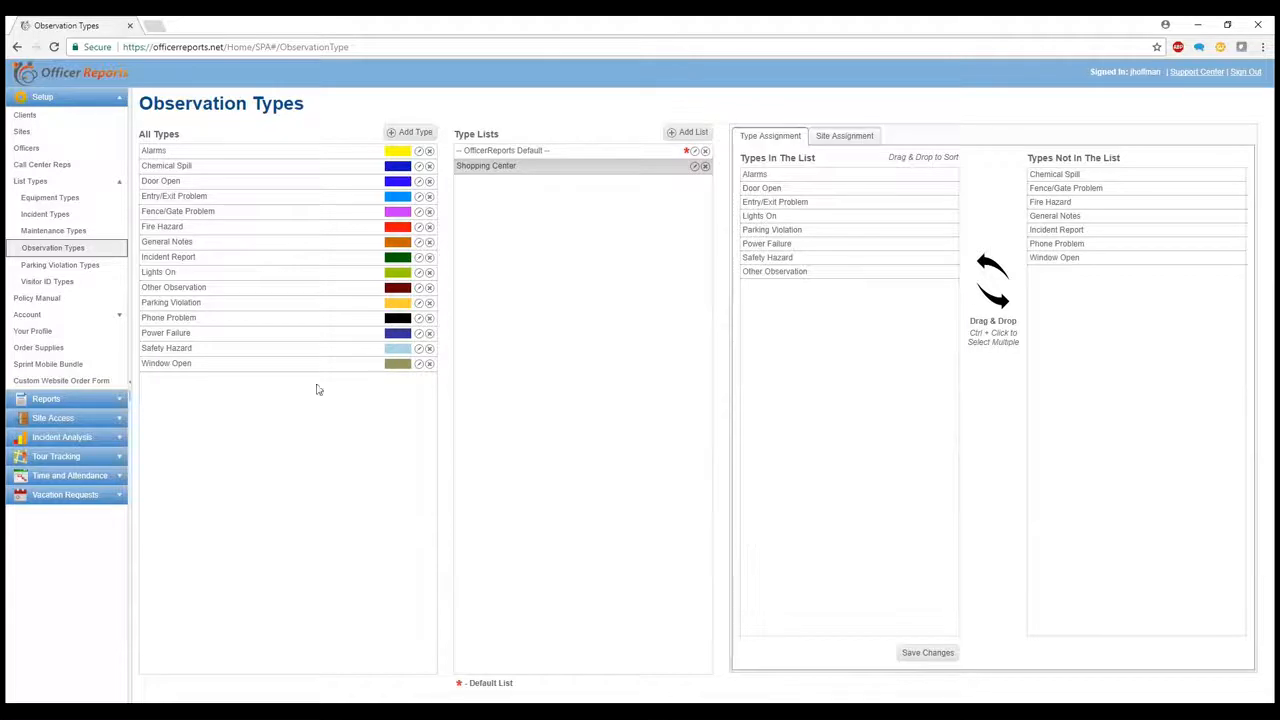
- Create a new maintenance type list named Shopping Center without making it the default list
left_click(80, 232)
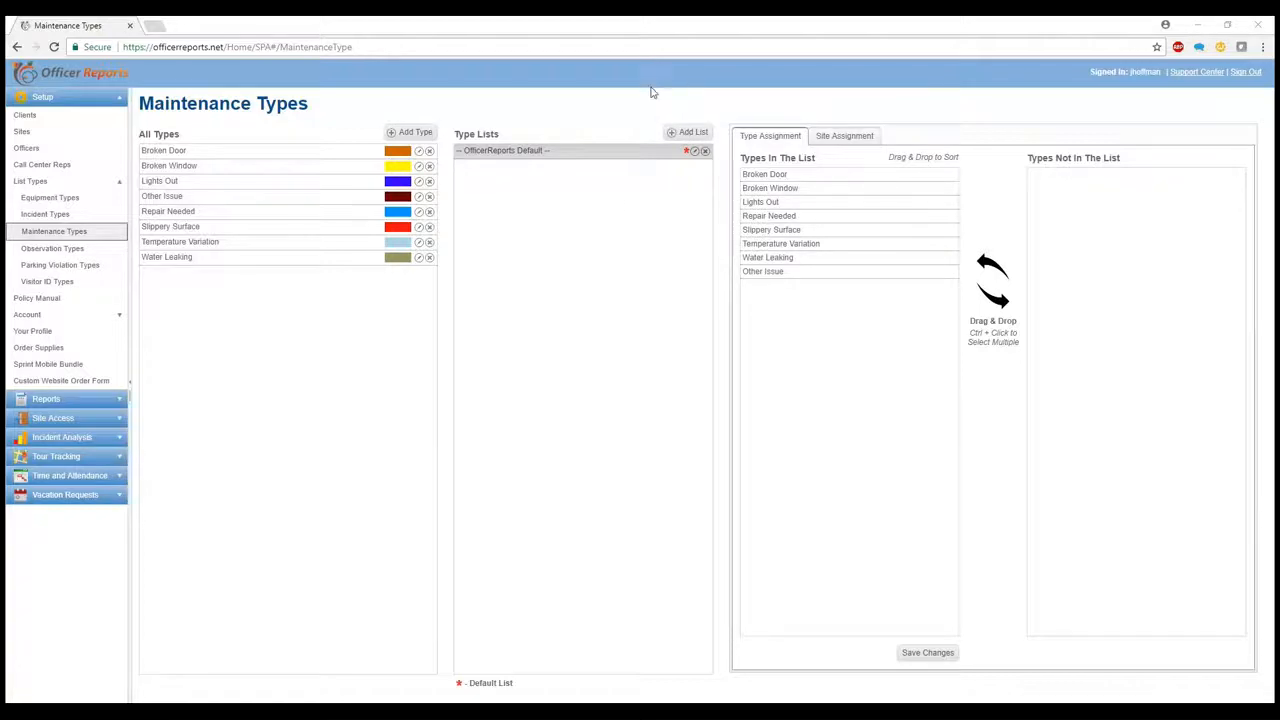
left_click(689, 132)
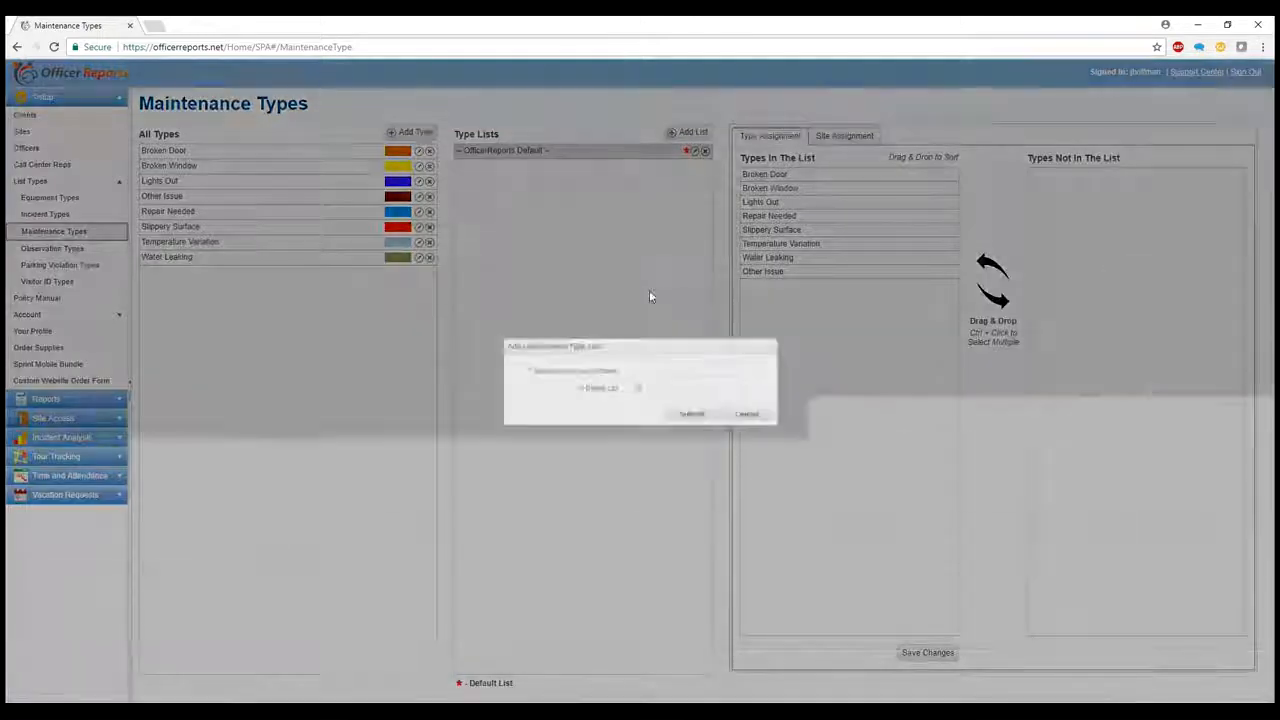
type("Sheridan Center")
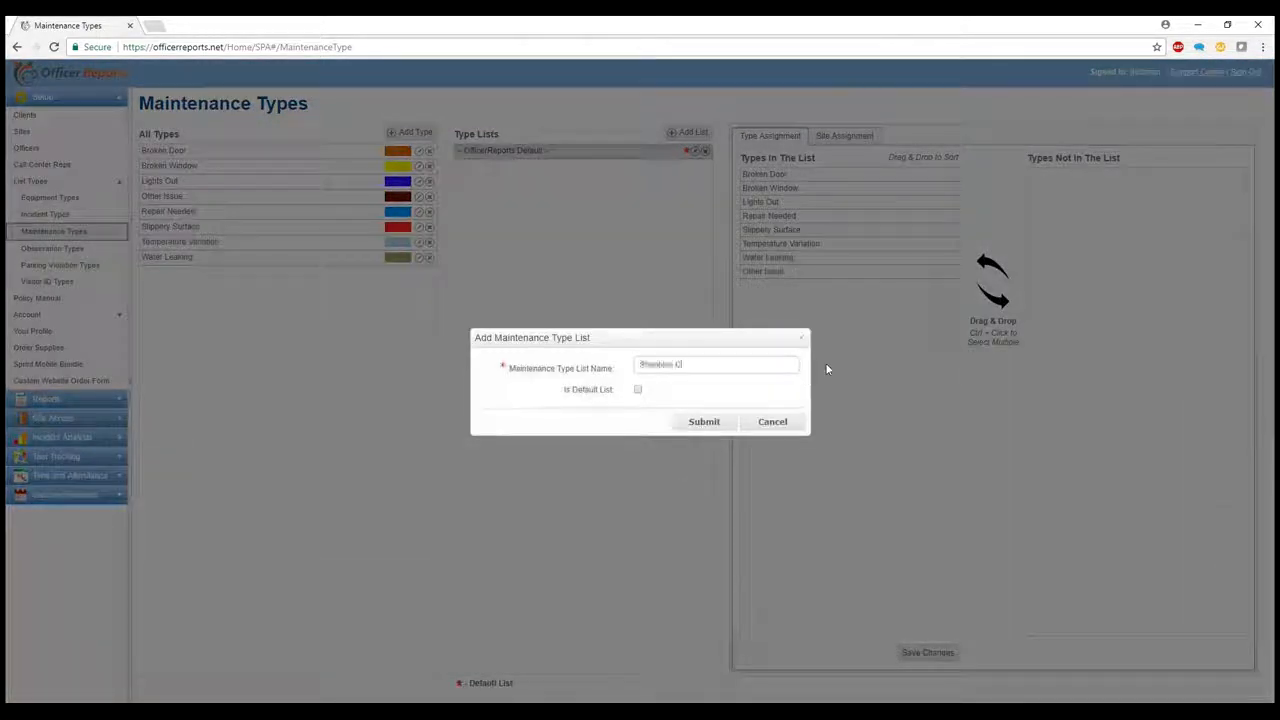
left_click(708, 423)
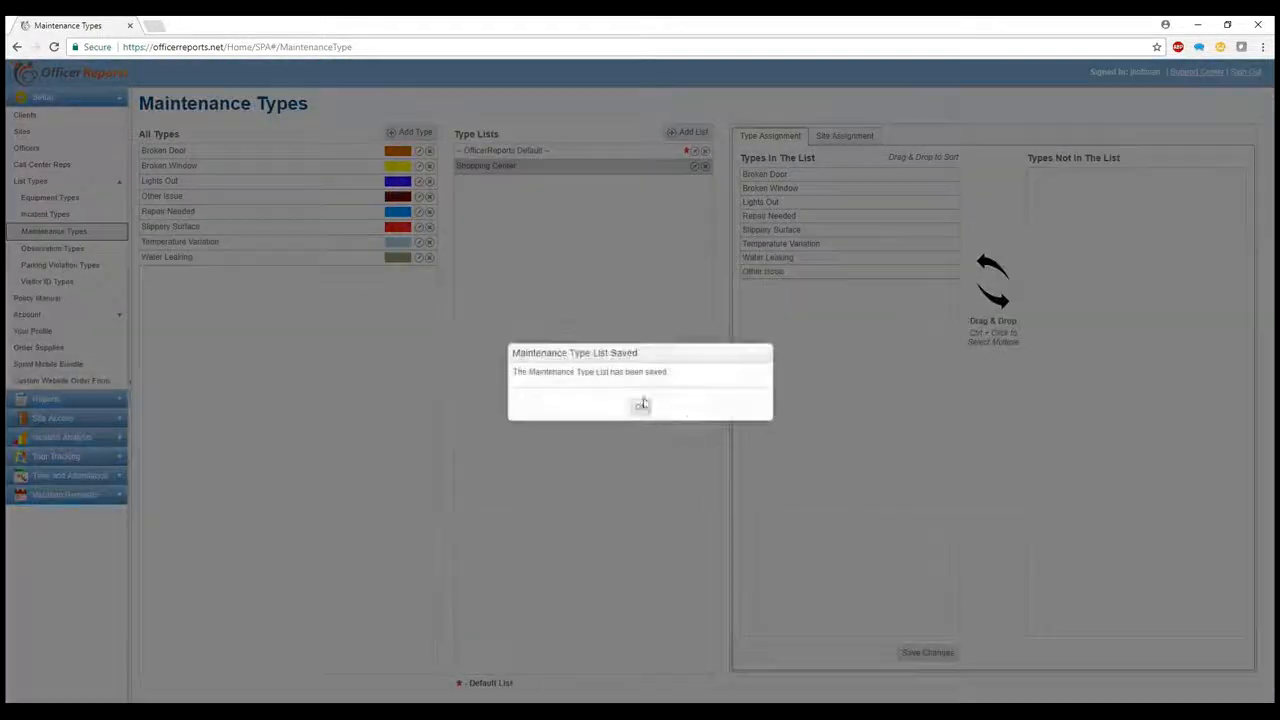
- Add every maintenance type except Temperature Variation to the Shopping Center list, with Other Issue last, and save the type assignments
left_click(641, 405)
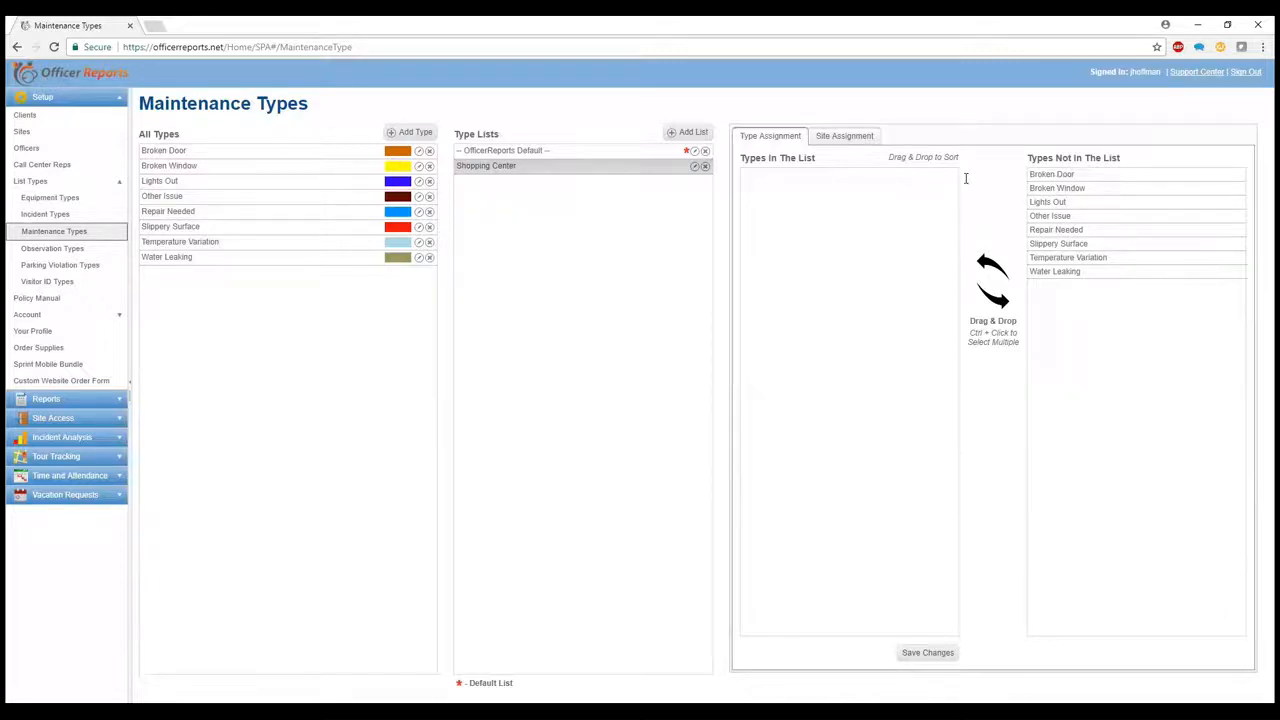
left_click_drag(1050, 174, 834, 223)
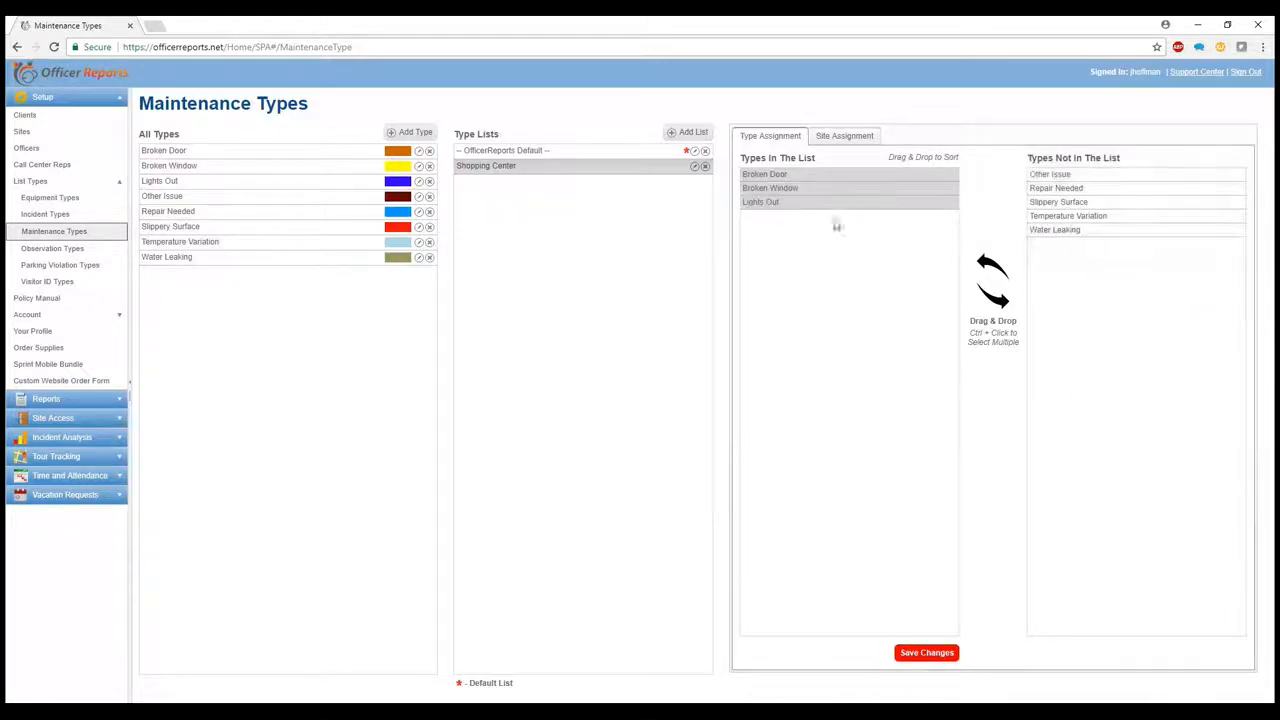
left_click_drag(1075, 174, 820, 204)
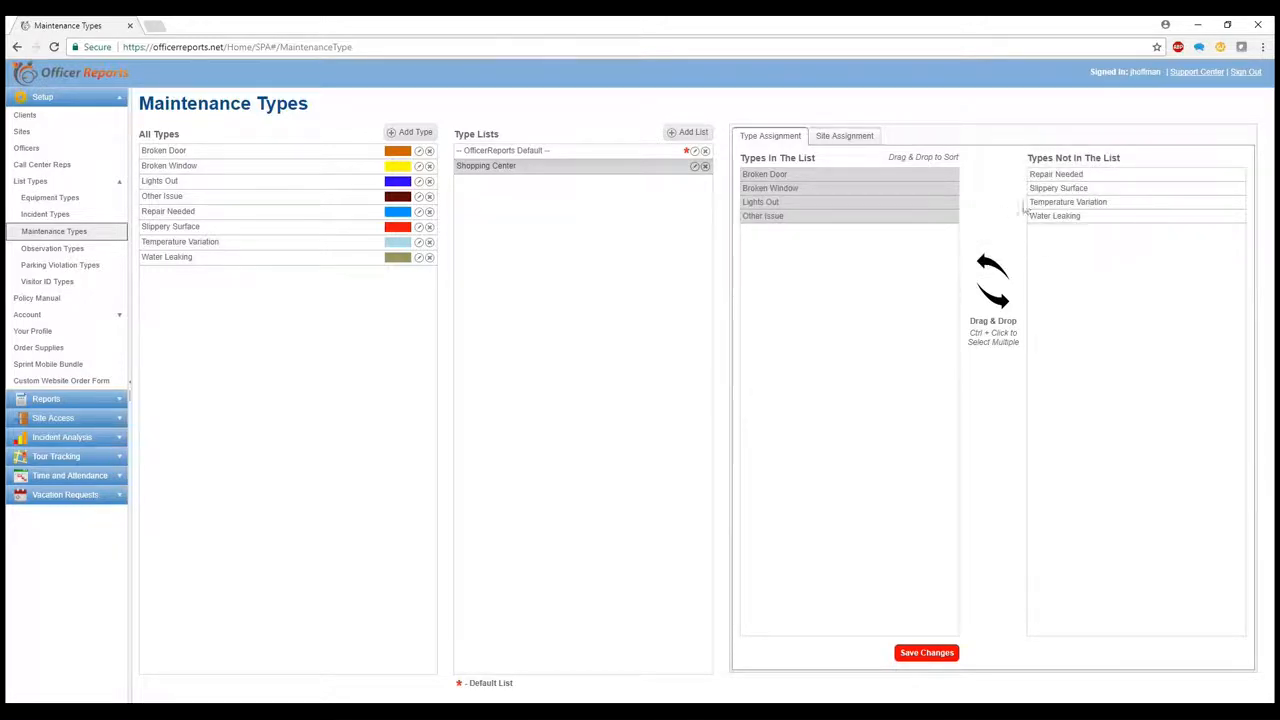
left_click_drag(1077, 174, 800, 211)
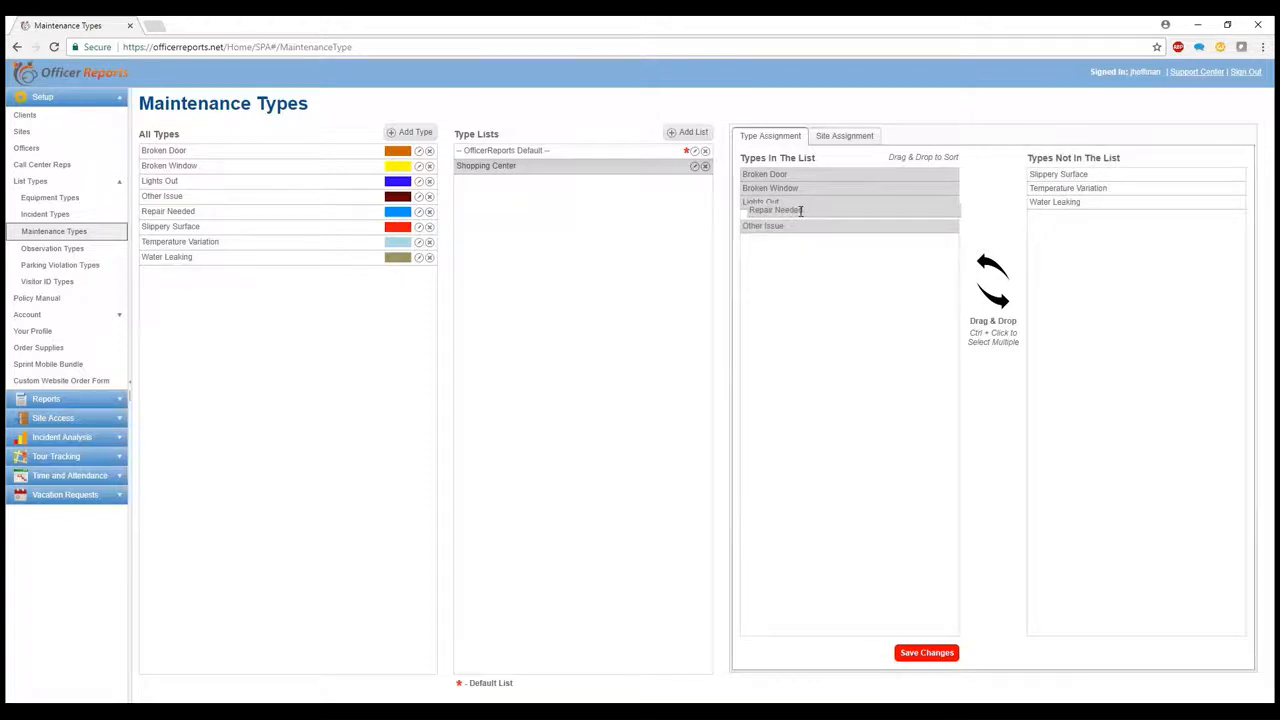
left_click_drag(800, 211, 812, 217)
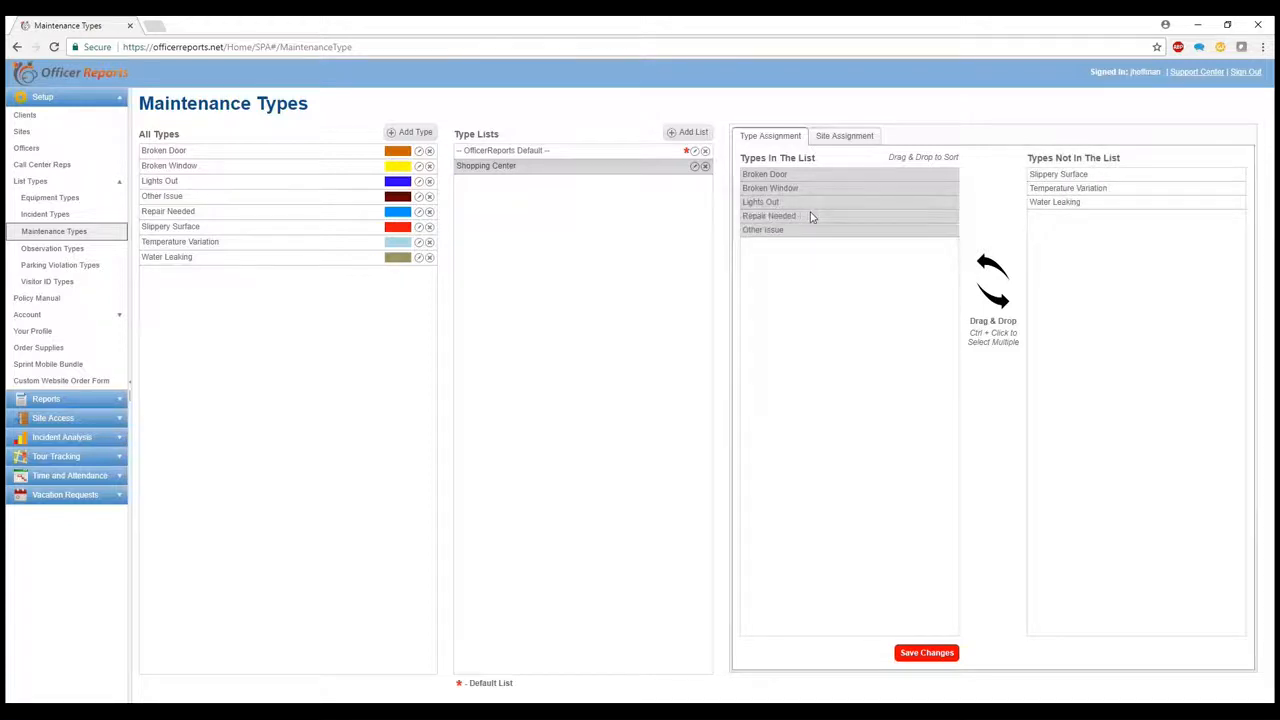
left_click_drag(1079, 176, 845, 241)
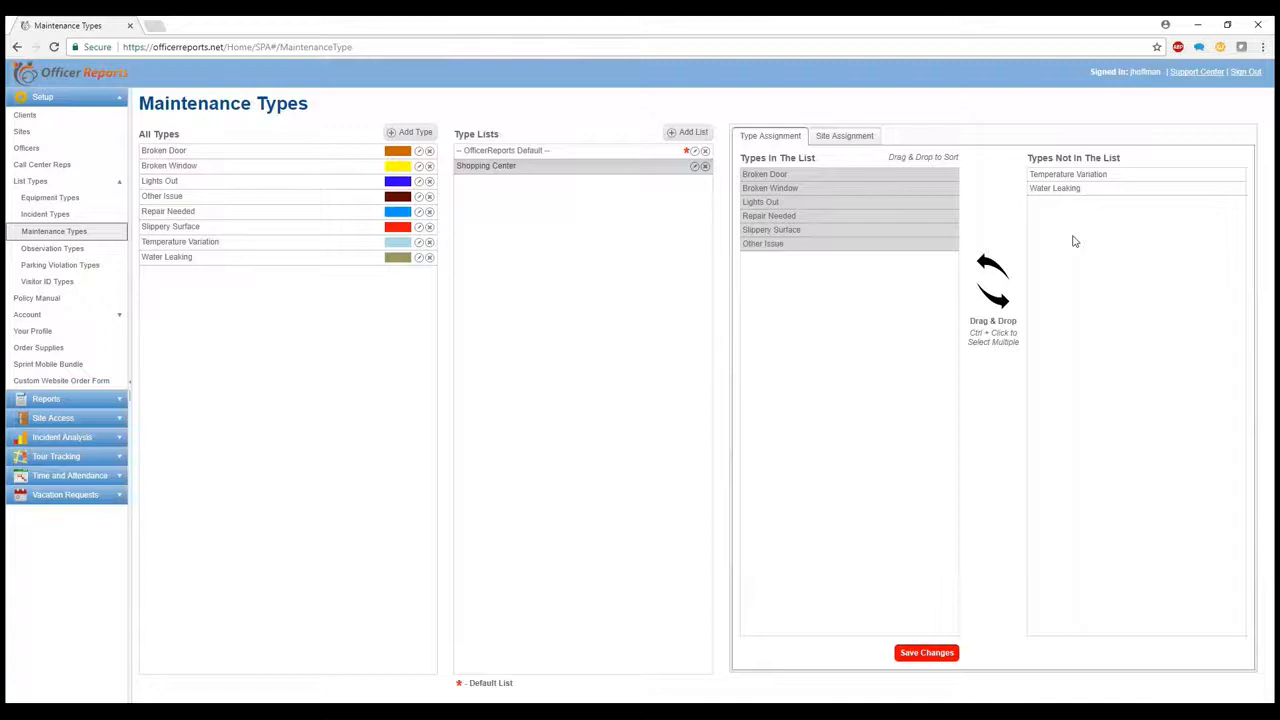
left_click_drag(1068, 190, 783, 240)
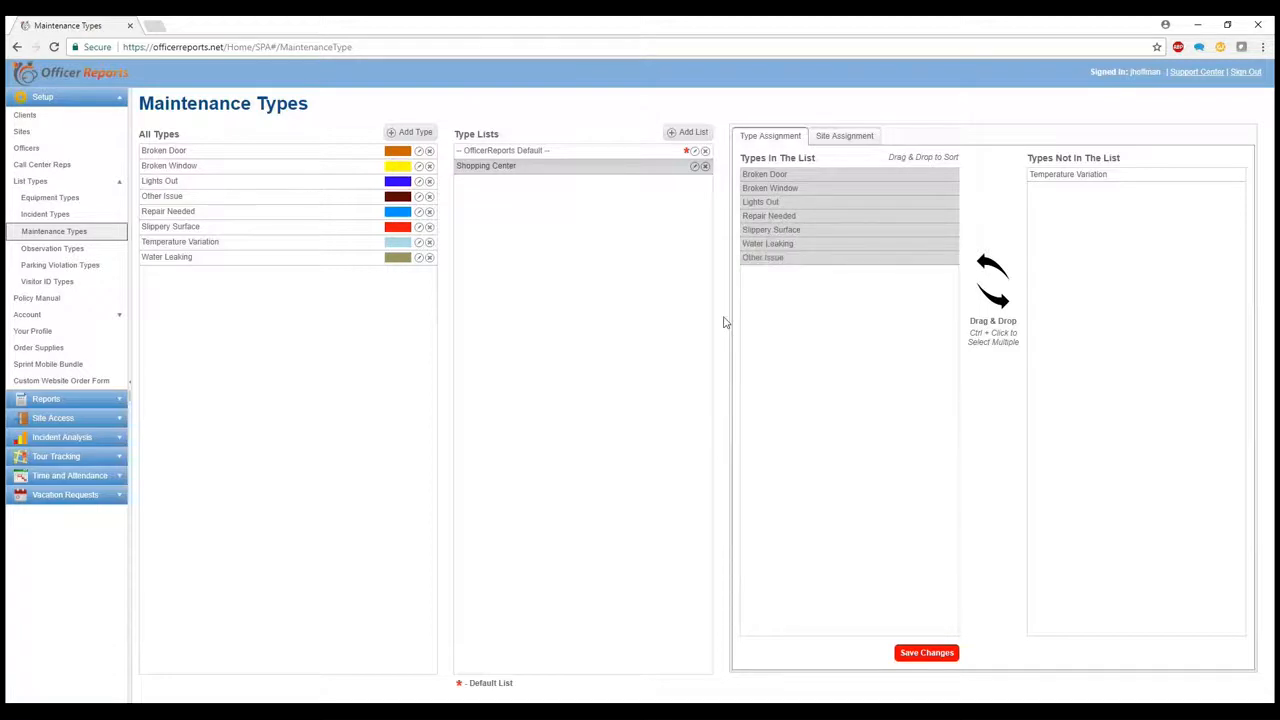
left_click(927, 653)
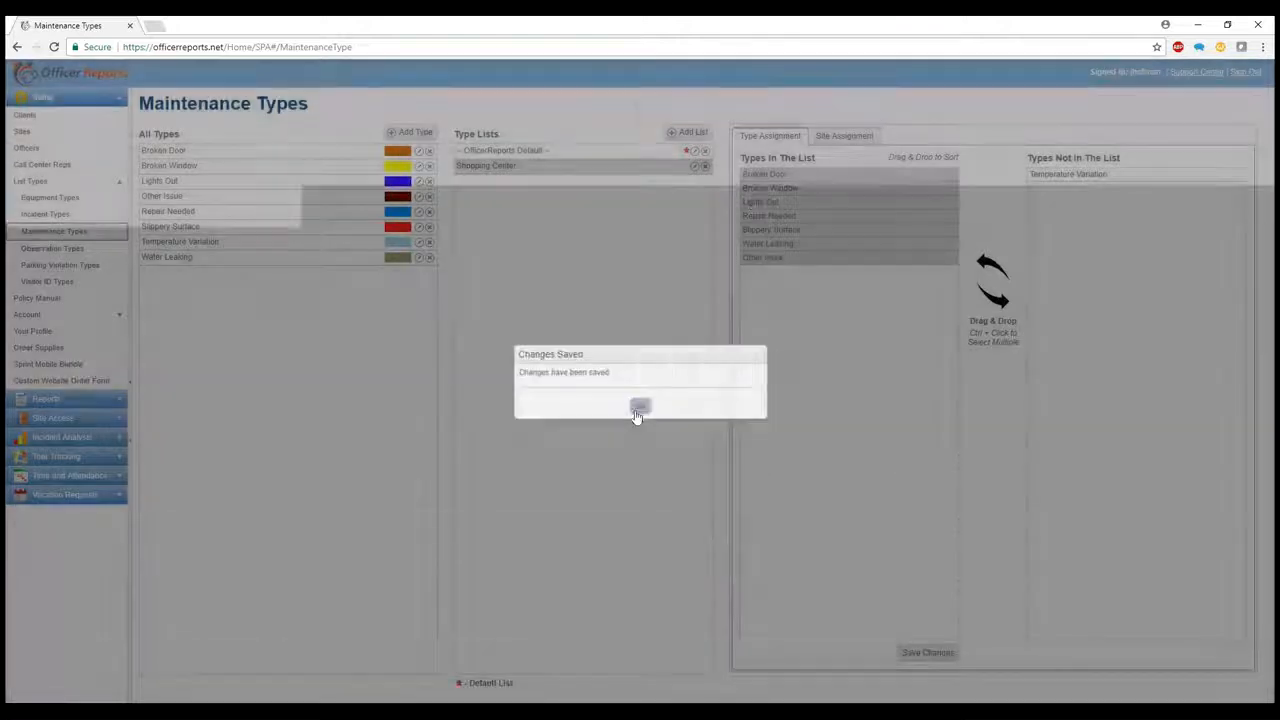
left_click(638, 406)
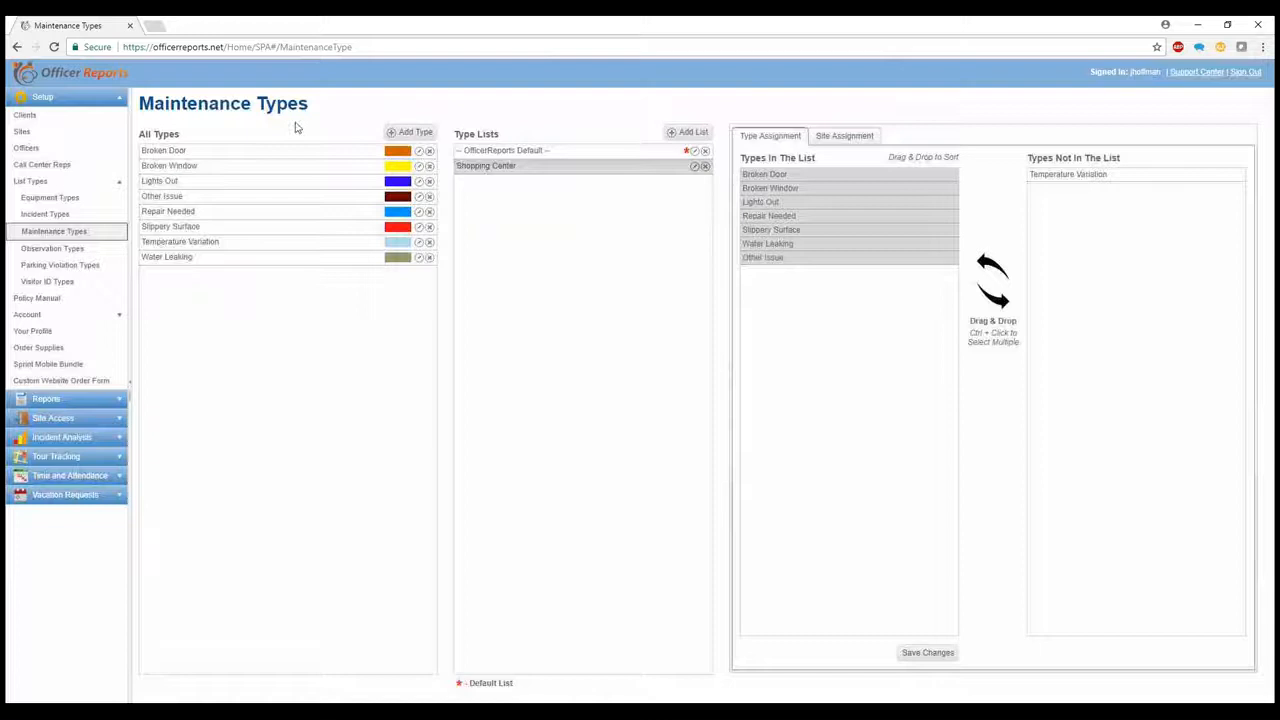
- Assign the site Top Security Inc Demo #1 to the Shopping Center maintenance list and recheck the lists' site and type assignments
left_click(844, 135)
left_click(1030, 156)
left_click(590, 297)
left_click(699, 509)
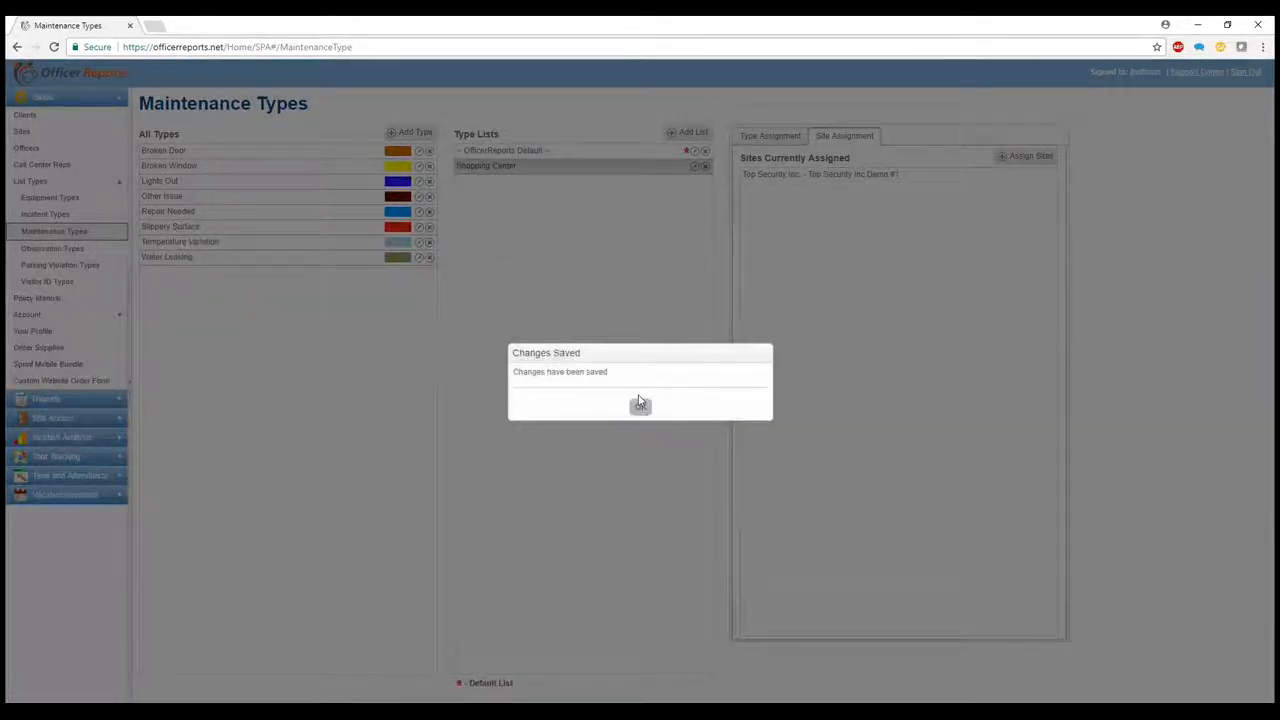
left_click(640, 405)
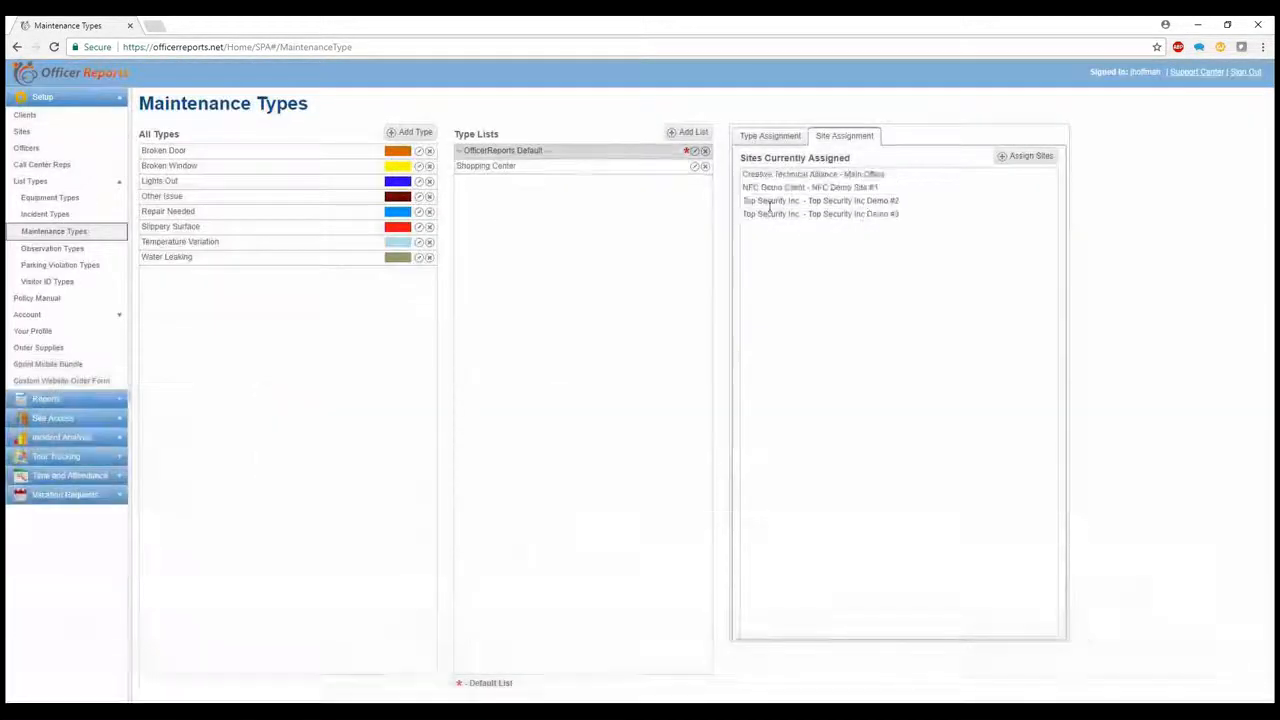
left_click(520, 166)
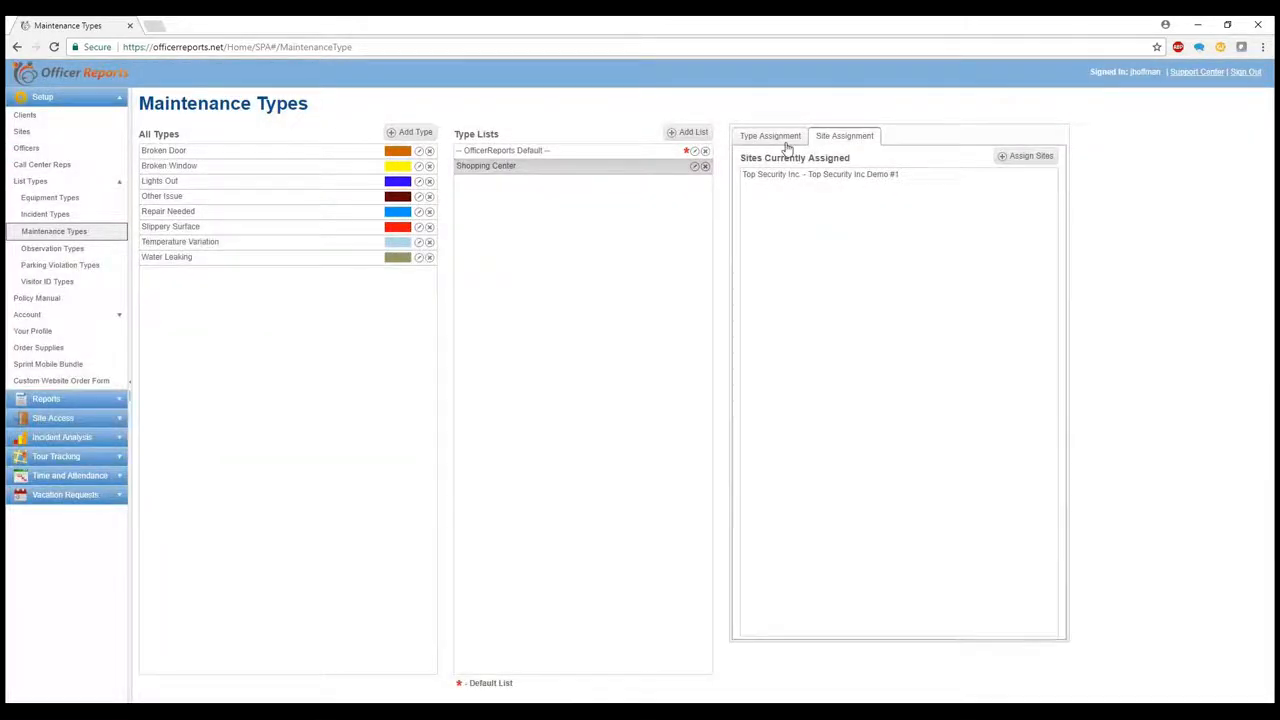
left_click(770, 136)
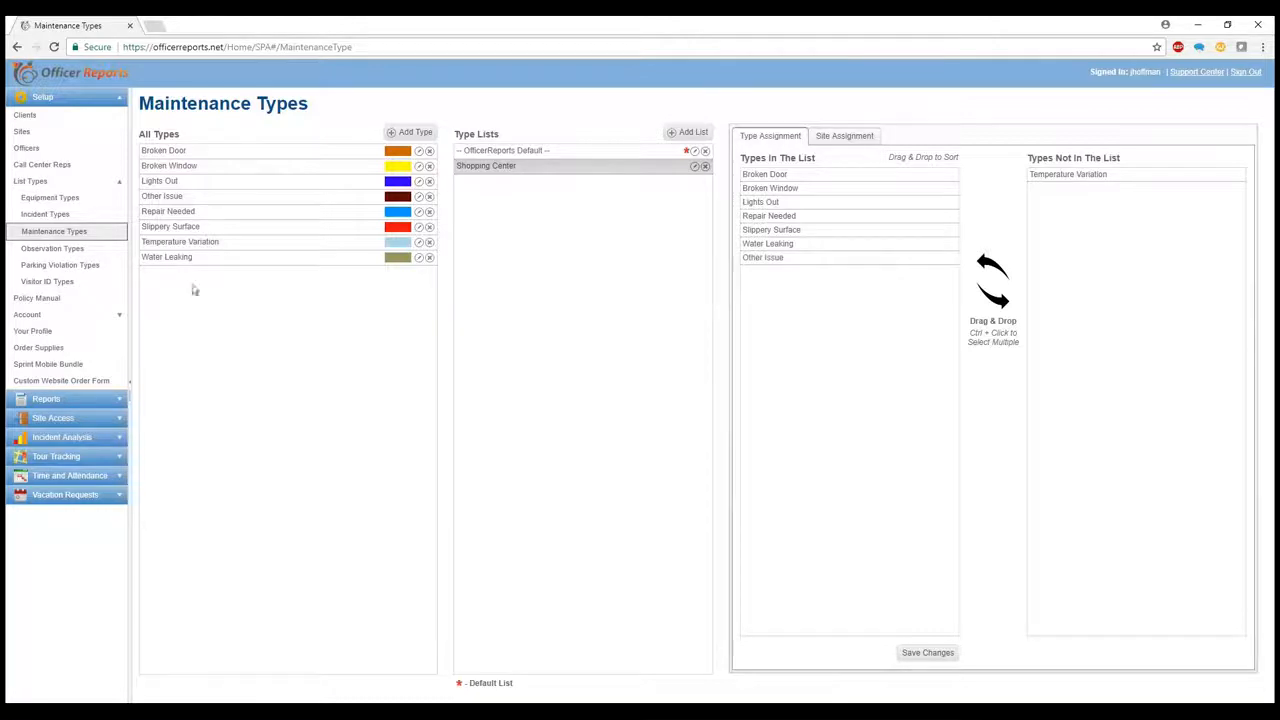
- Create a new parking violation type list named School without making it the default list
left_click(98, 265)
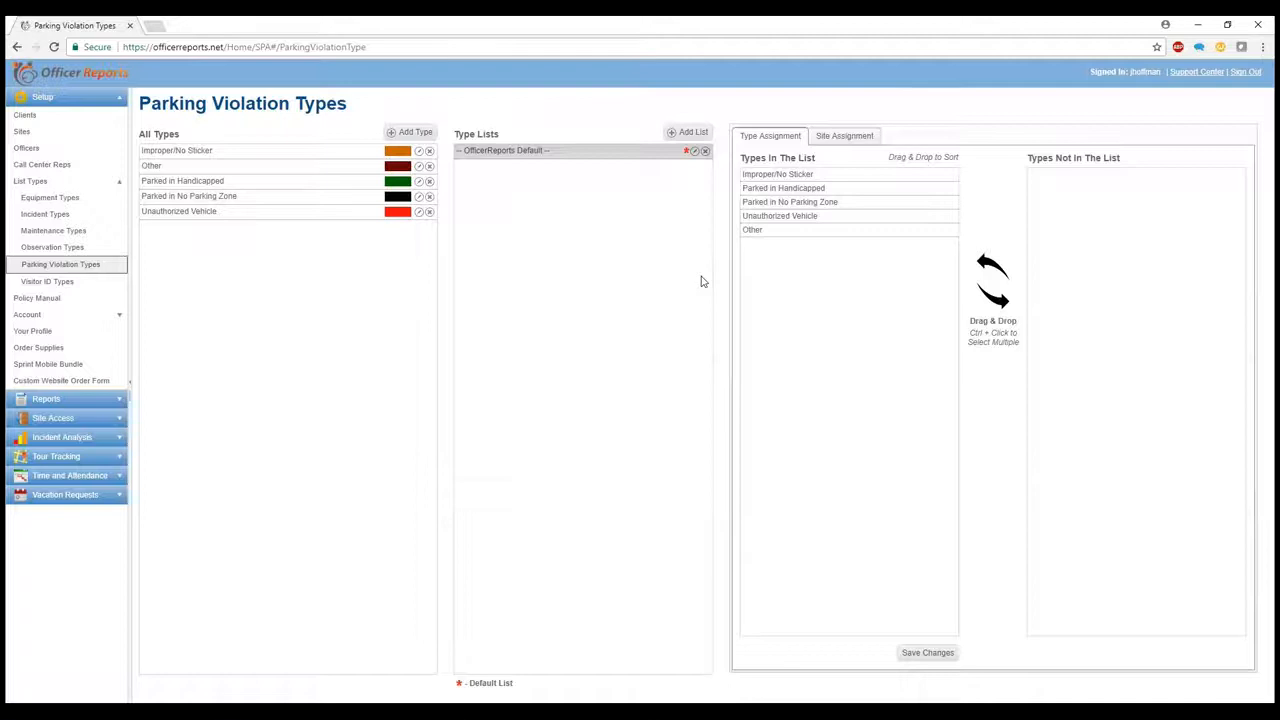
left_click(688, 132)
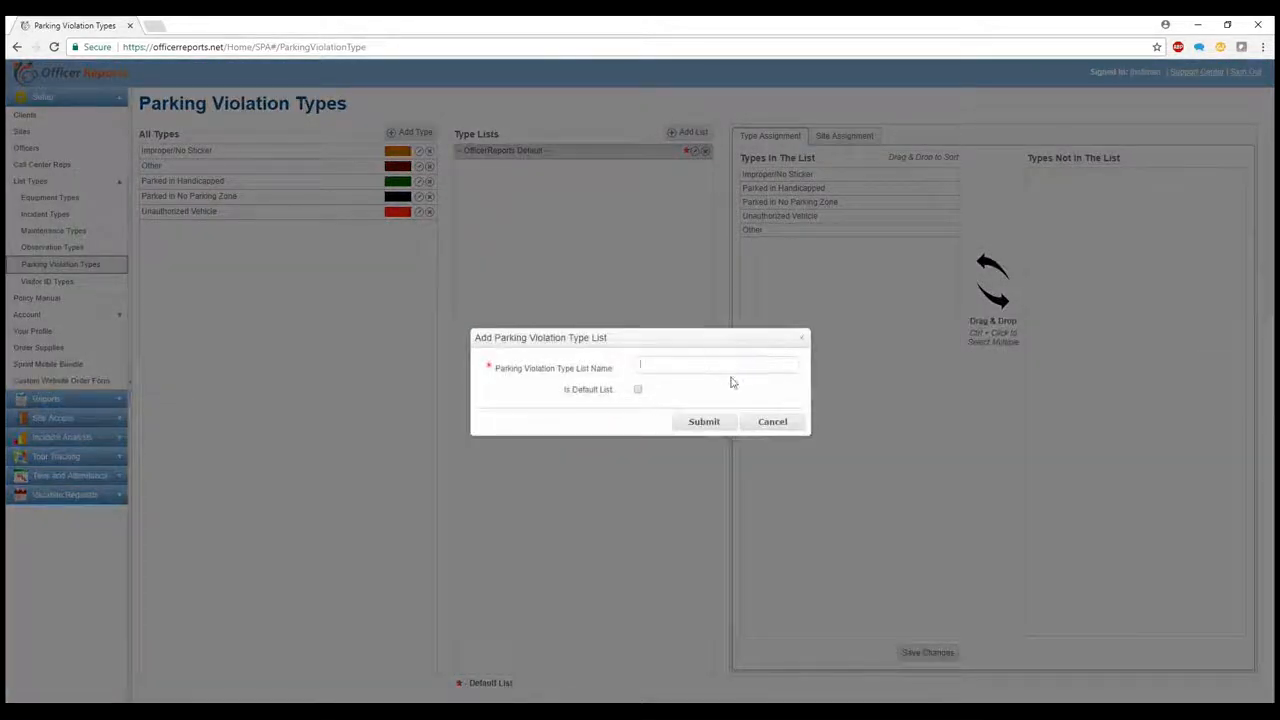
type("School")
left_click(703, 421)
left_click(640, 405)
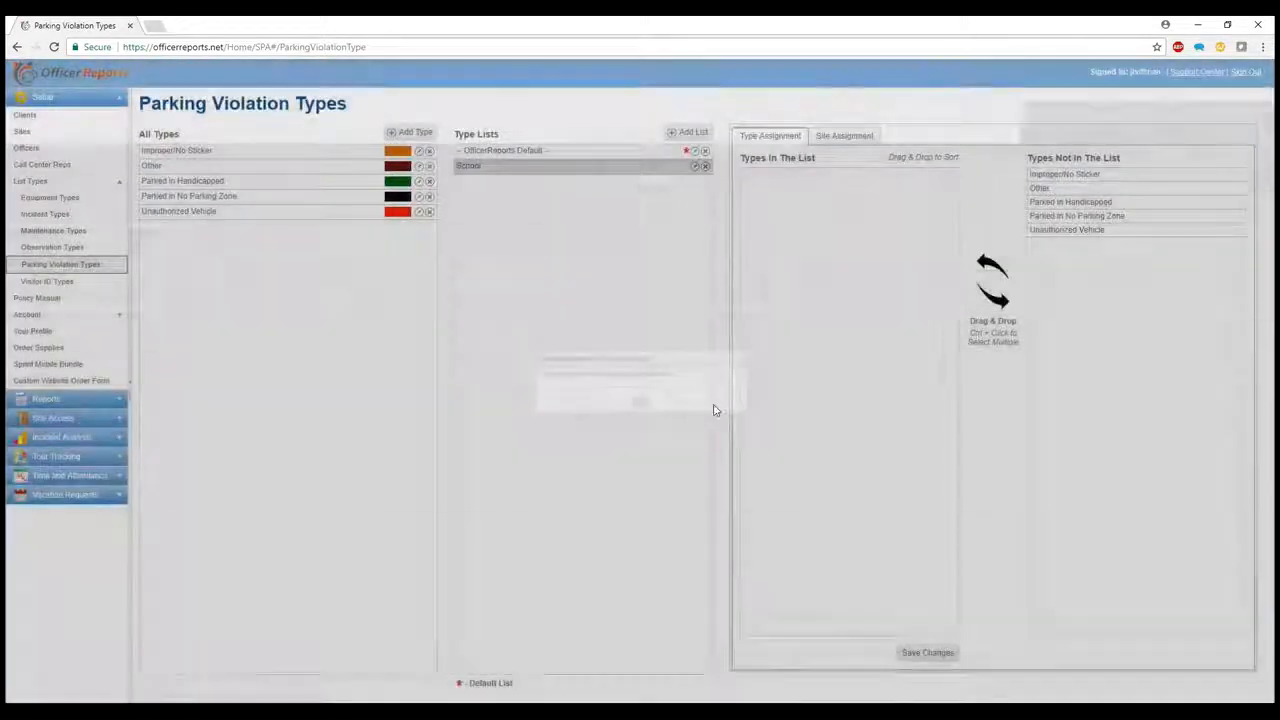
- Add Improper/No Sticker, Parked in Handicapped, Parked in No Parking Zone and Other to the School list in that order, leaving Unauthorized Vehicle out
left_click_drag(1085, 175, 794, 190)
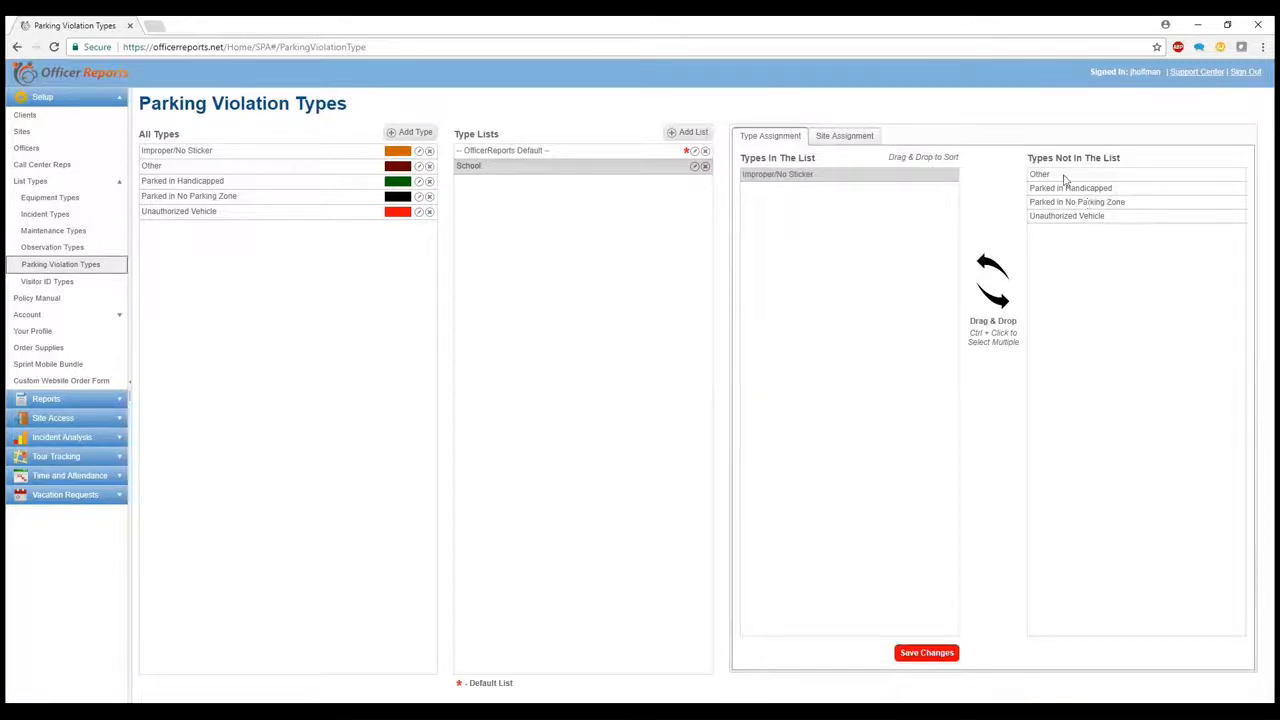
left_click_drag(1034, 180, 785, 201)
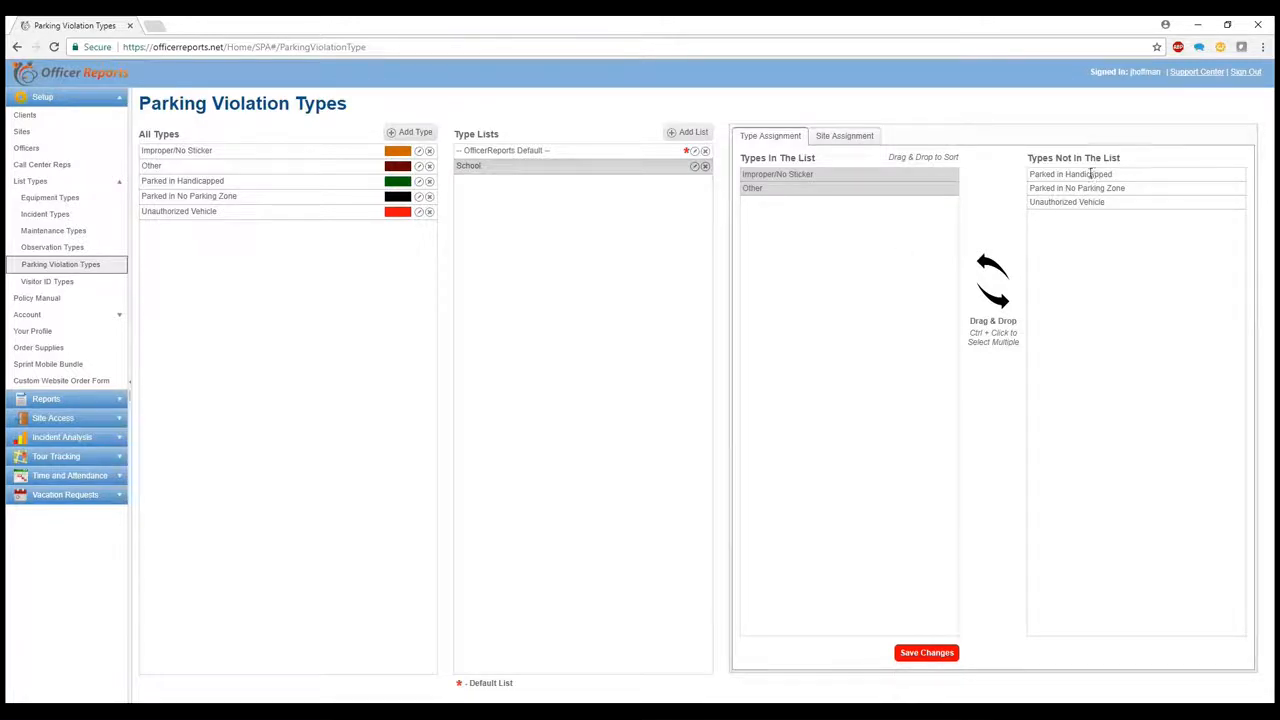
left_click_drag(1090, 175, 816, 185)
left_click_drag(1080, 174, 780, 205)
left_click_drag(1090, 175, 797, 216)
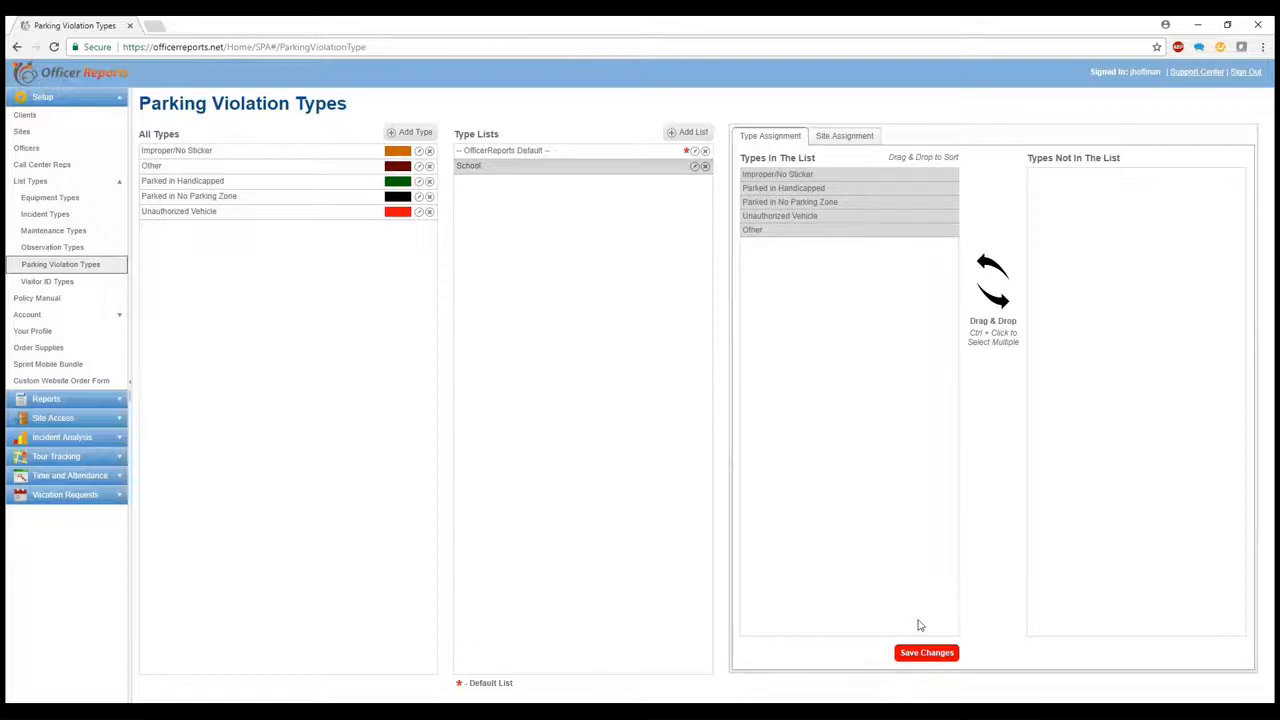
left_click_drag(782, 216, 1086, 206)
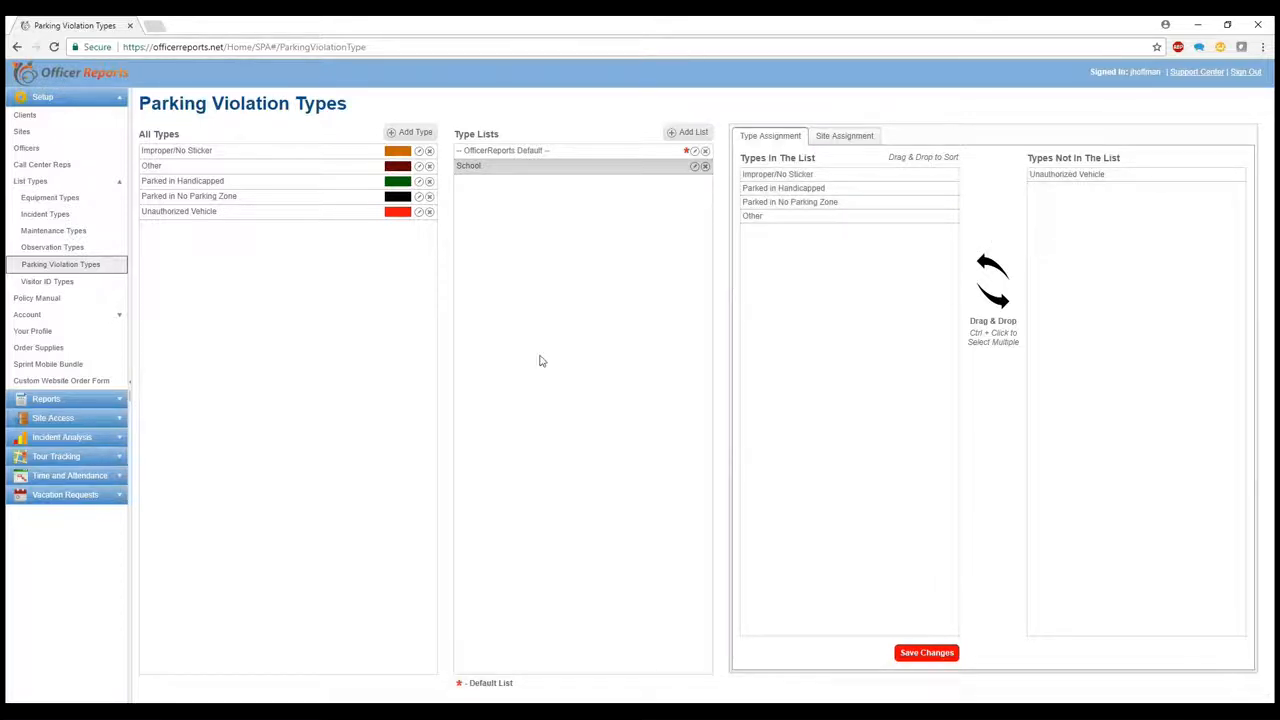
- Create a blue parking violation type named No Parking Pass, place it above Other in the School list and save the list
left_click(410, 132)
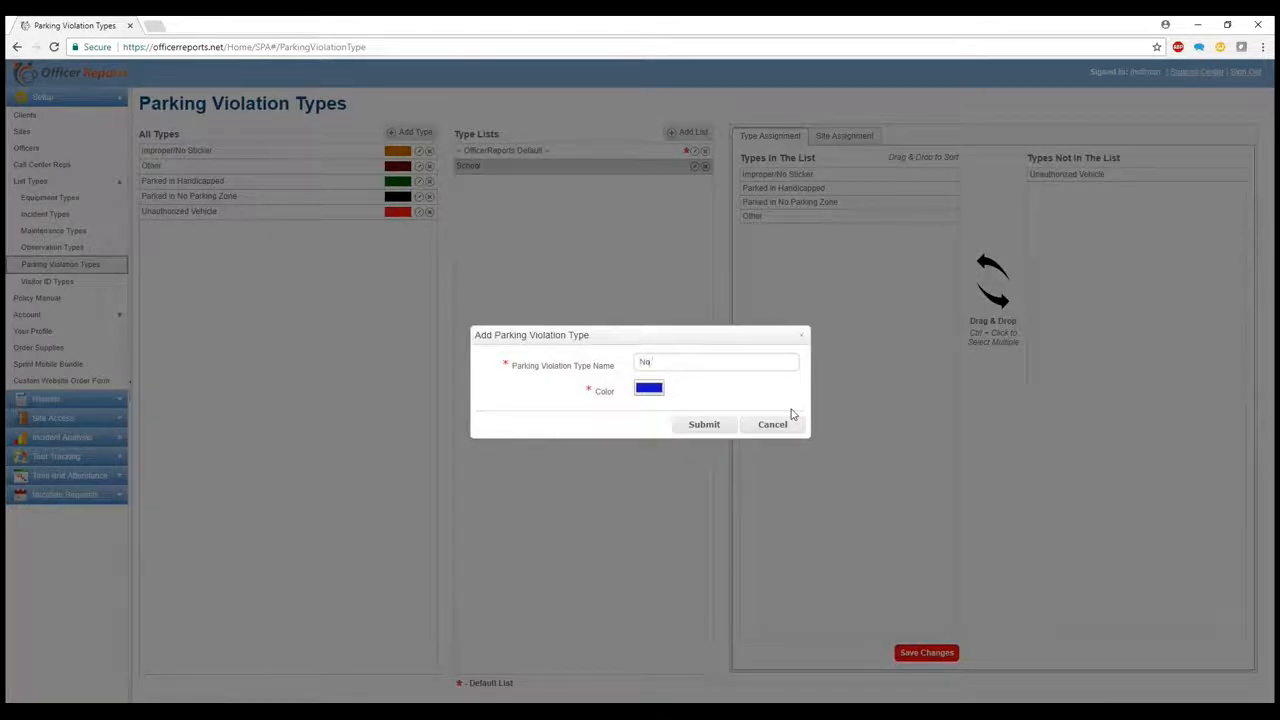
type("No Parking Pass")
left_click(695, 430)
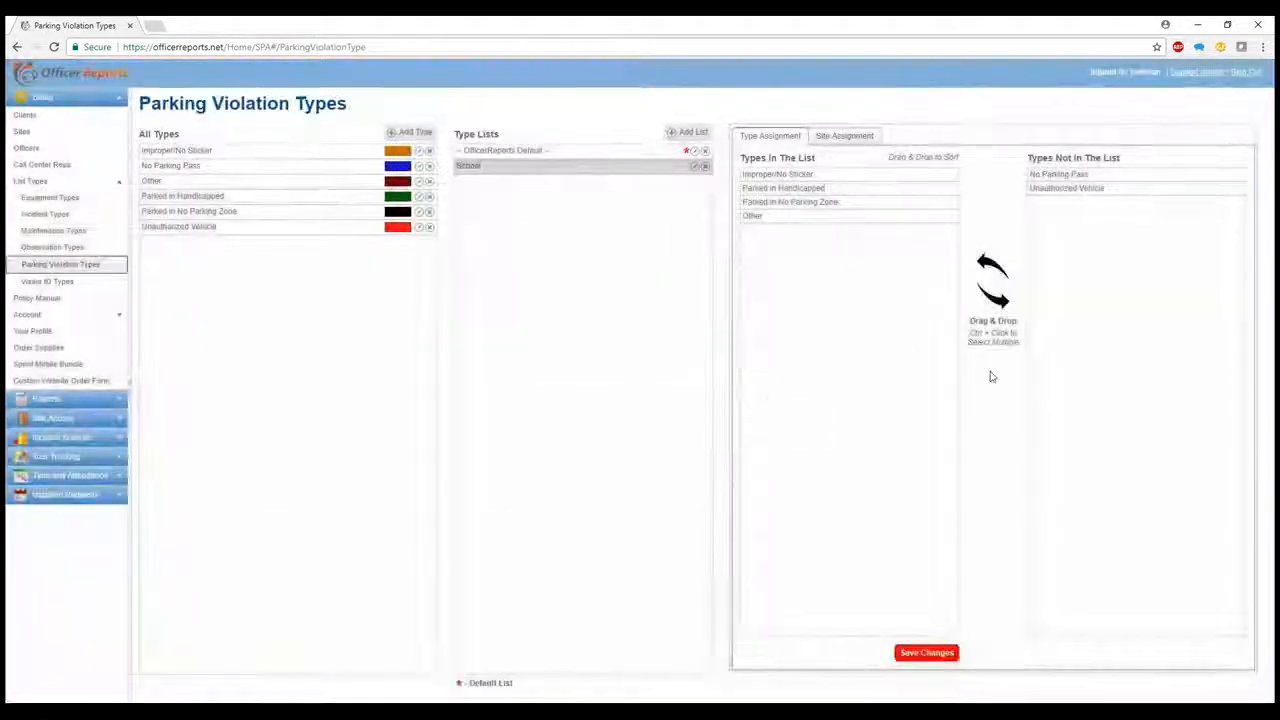
left_click_drag(1058, 174, 771, 213)
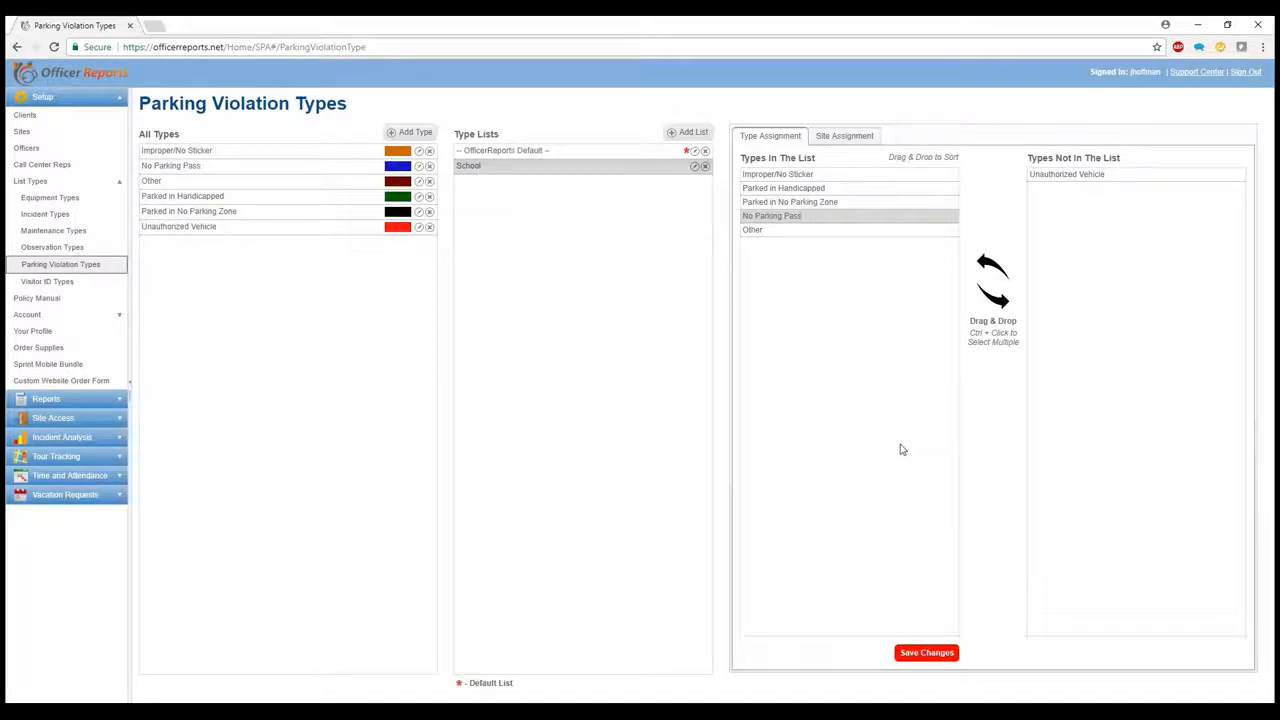
left_click(940, 652)
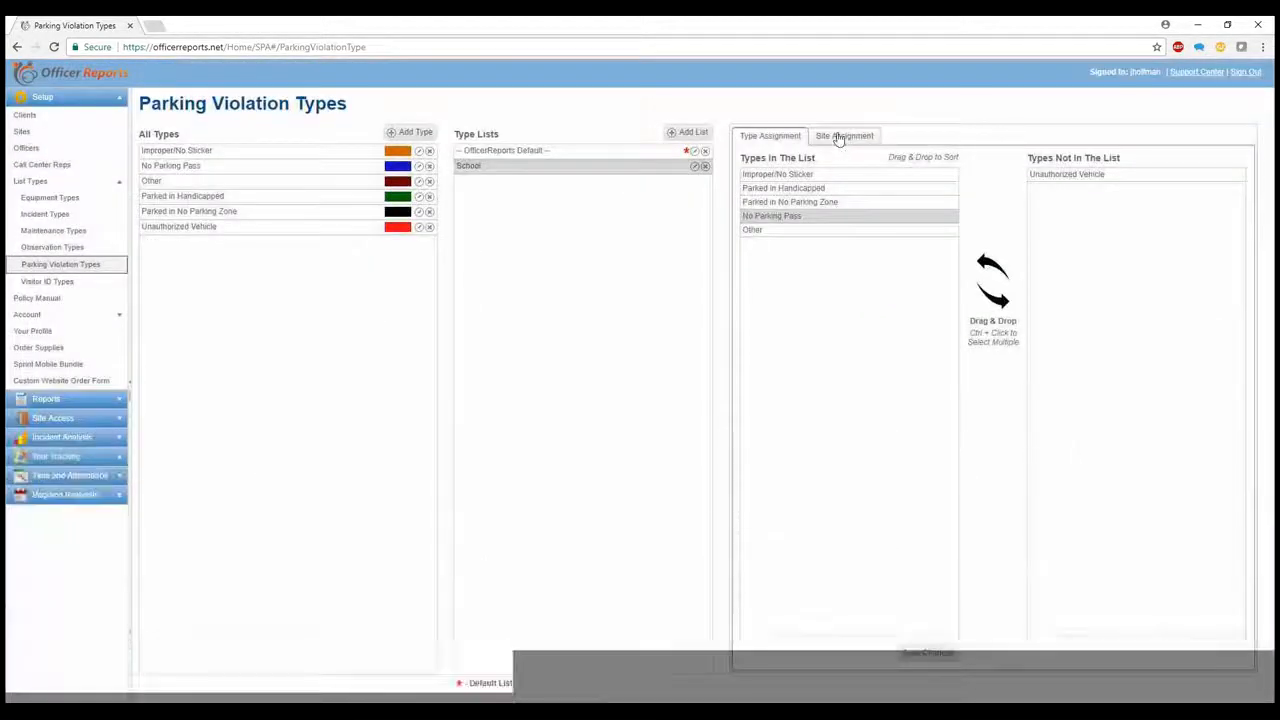
- Assign the site Top Security Inc Demo #3 to the School parking violation list and return to its type assignments
left_click(845, 135)
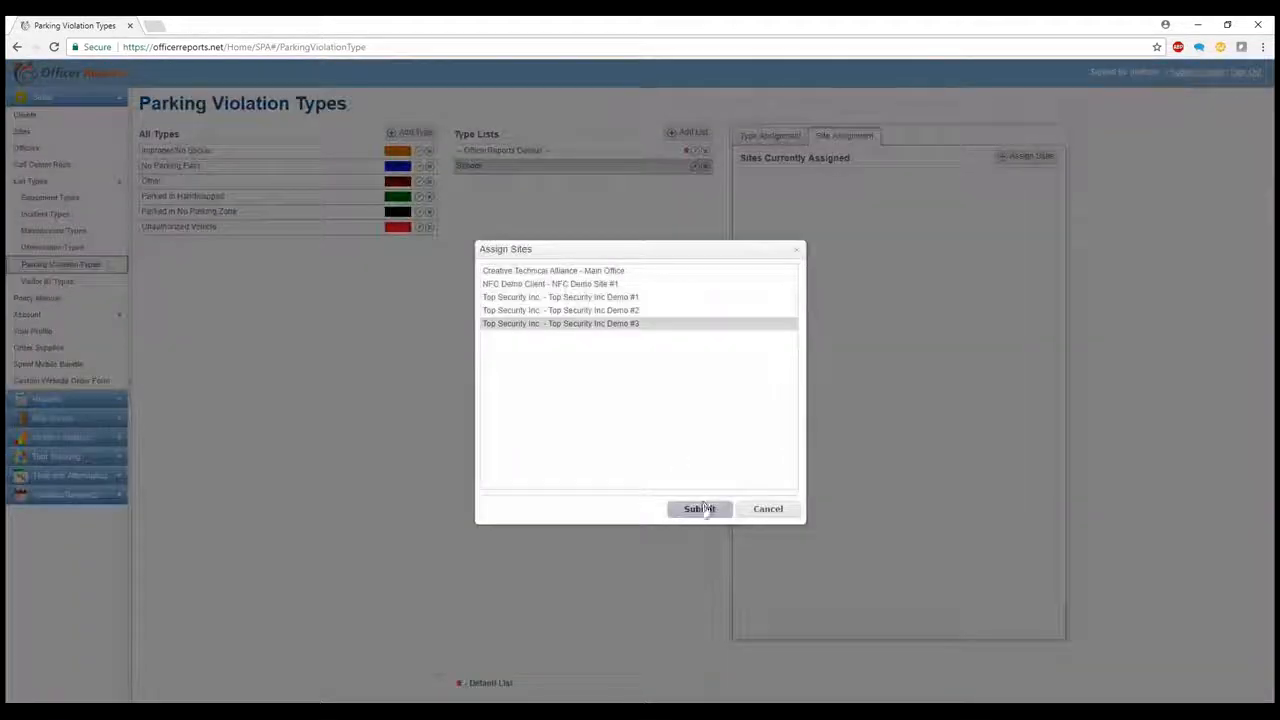
left_click(703, 510)
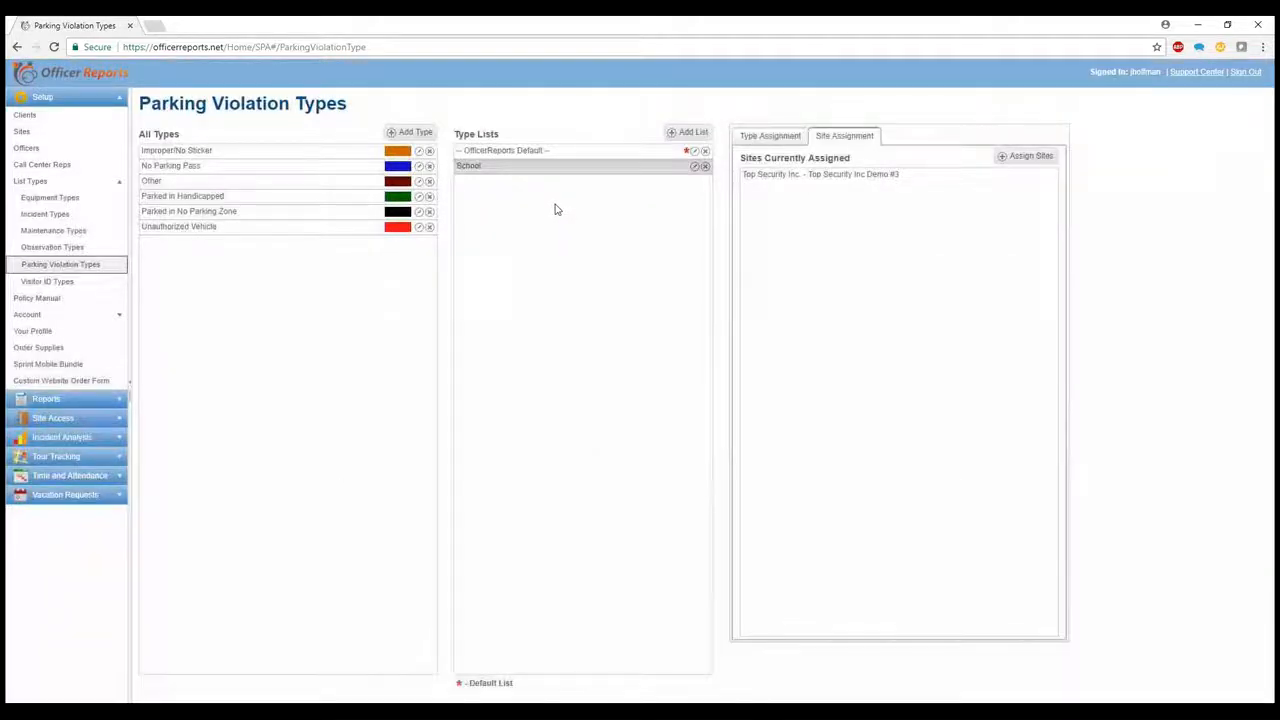
left_click(766, 140)
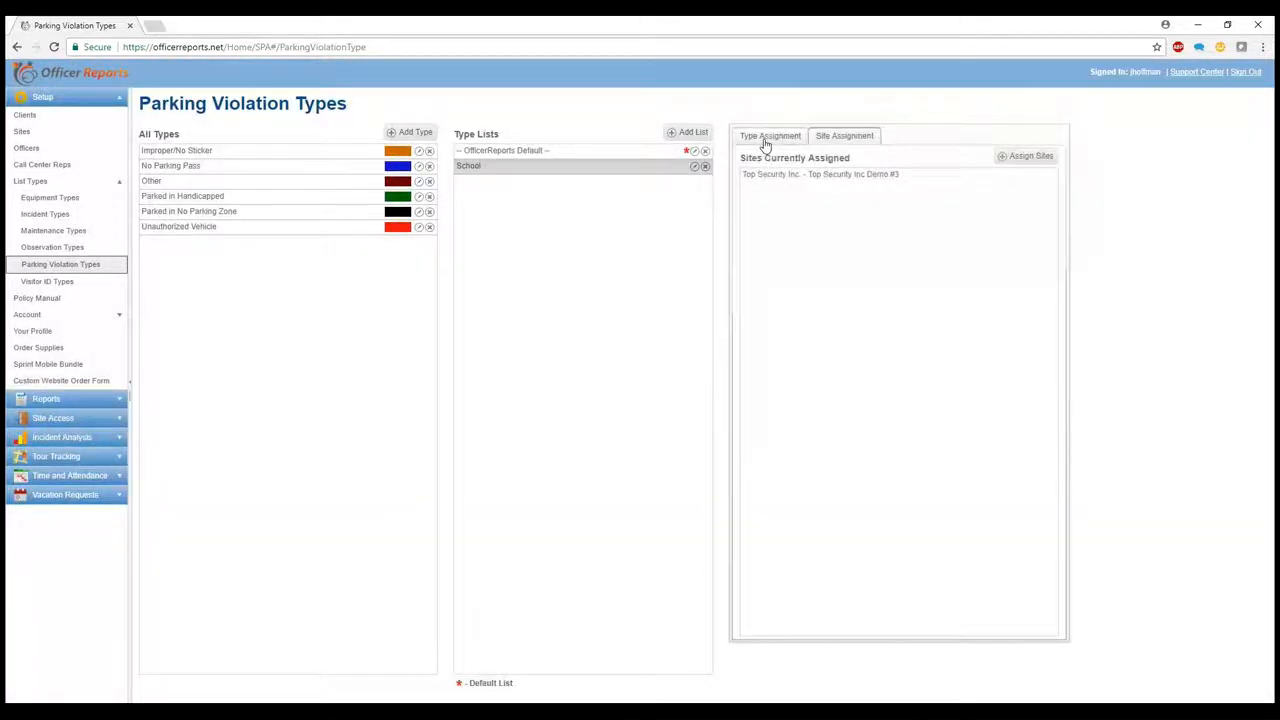